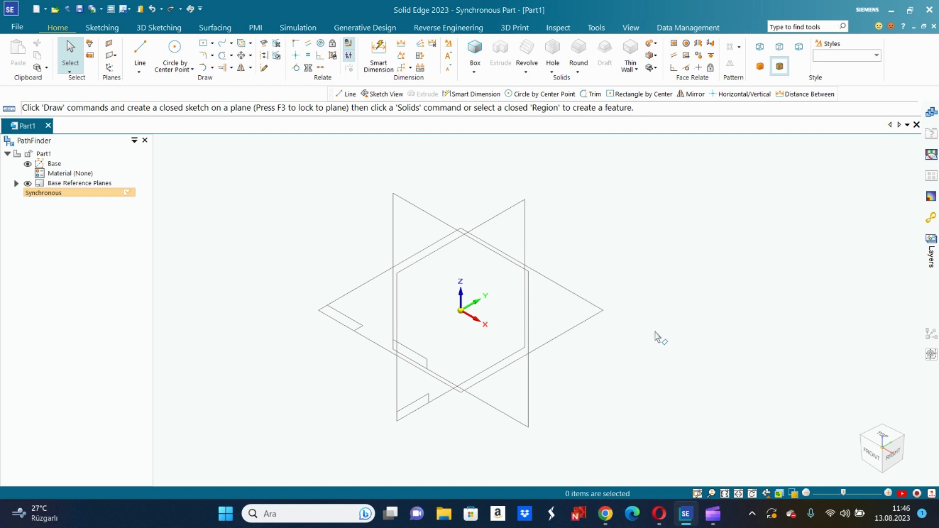
Start a line sketch locked to the front plane with the base reference planes hidden
click(652, 44)
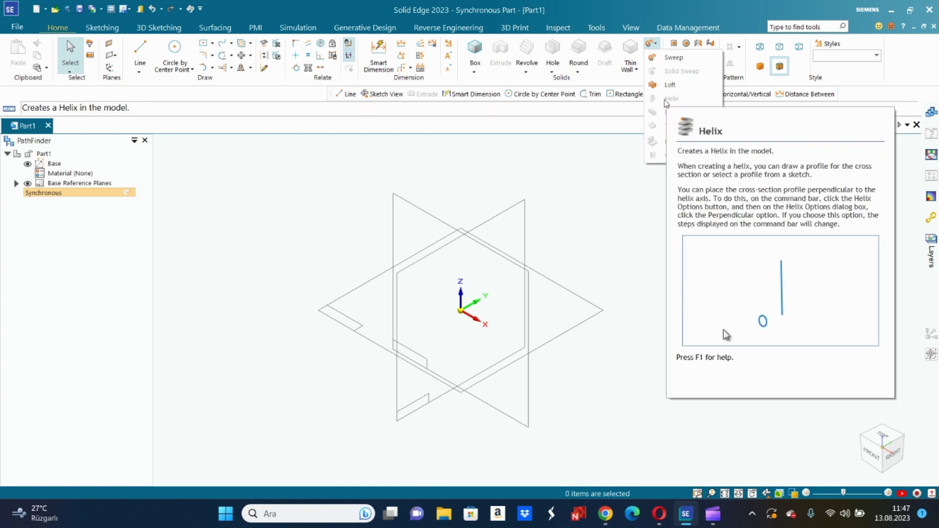
click(555, 172)
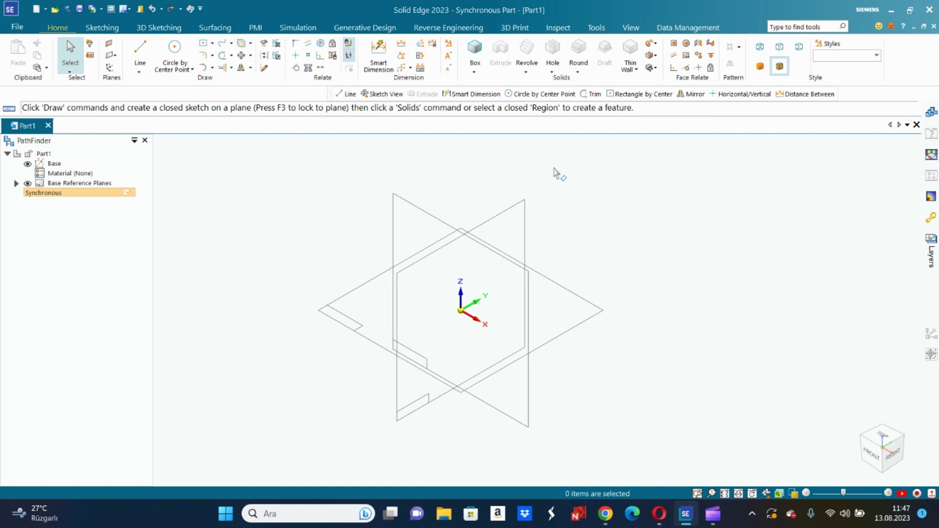
click(140, 52)
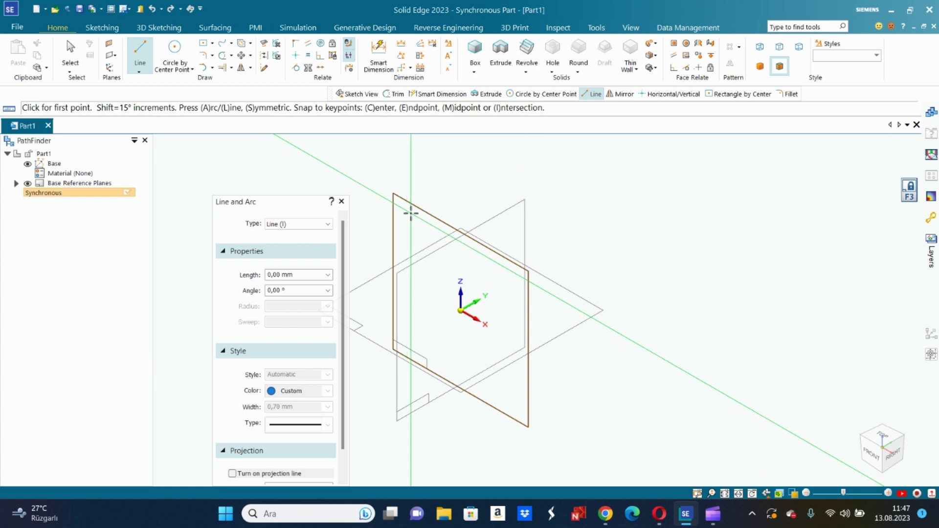
key(F3)
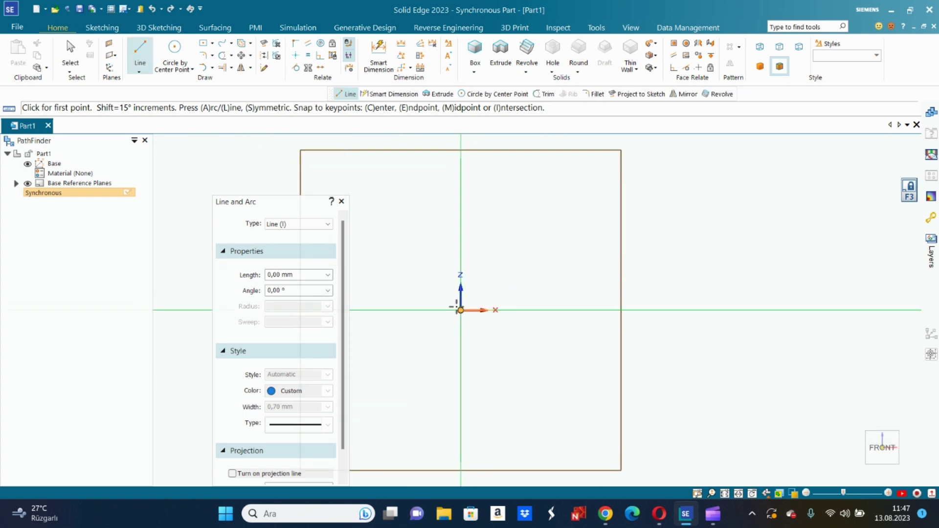
click(28, 184)
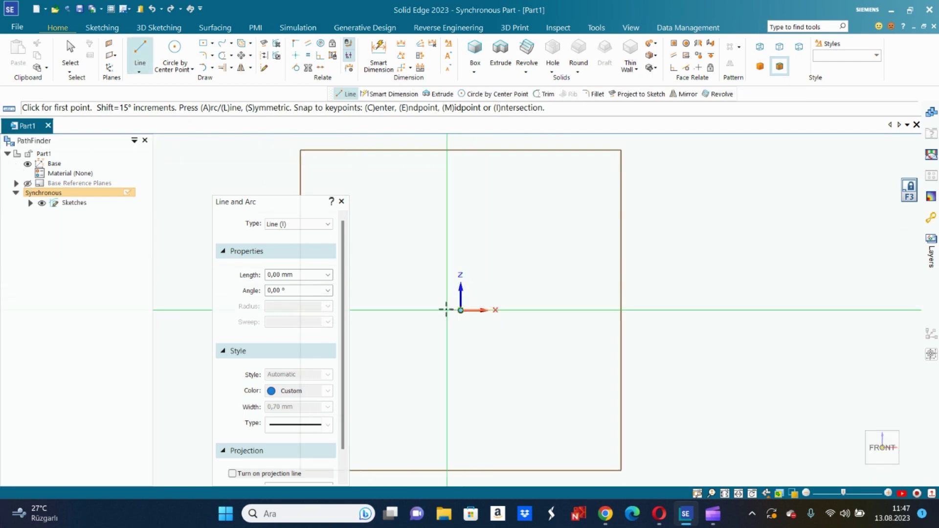
Draw a 100 mm vertical line rising from the origin
click(460, 310)
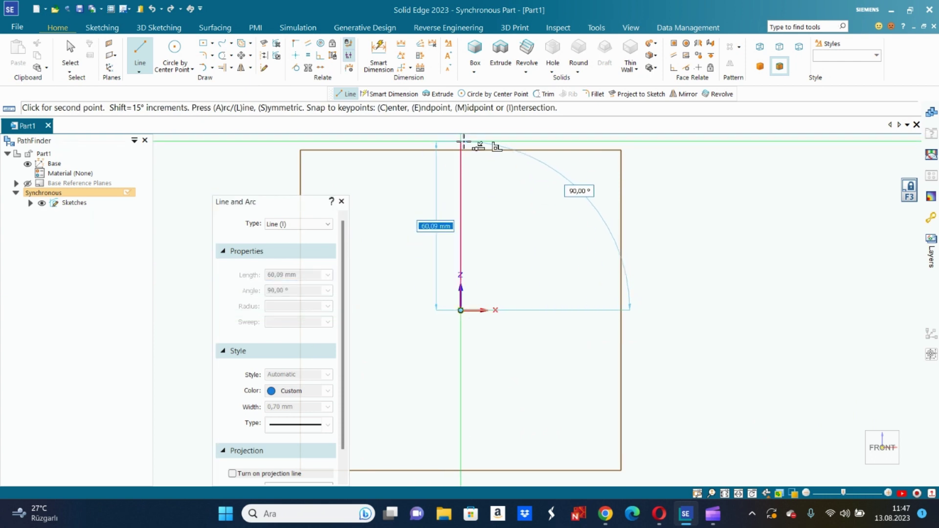
text(100)
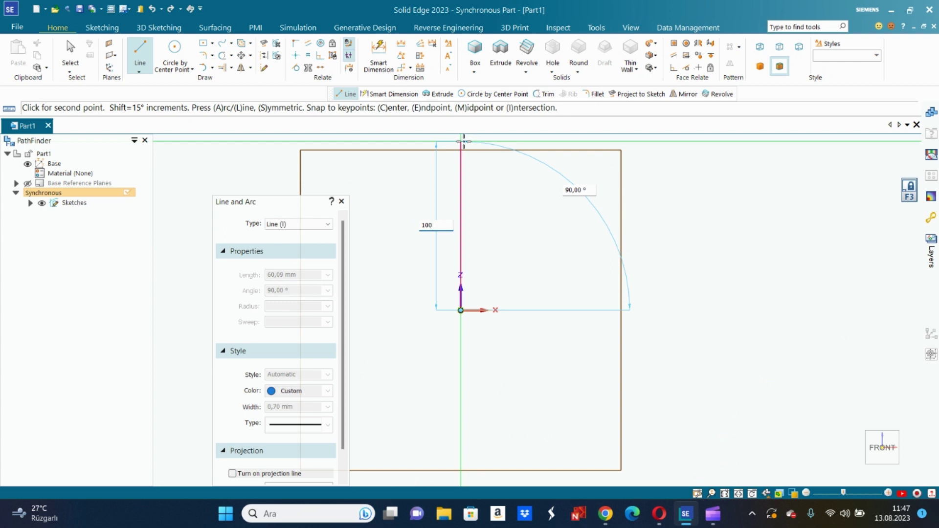
key(Return)
click(463, 141)
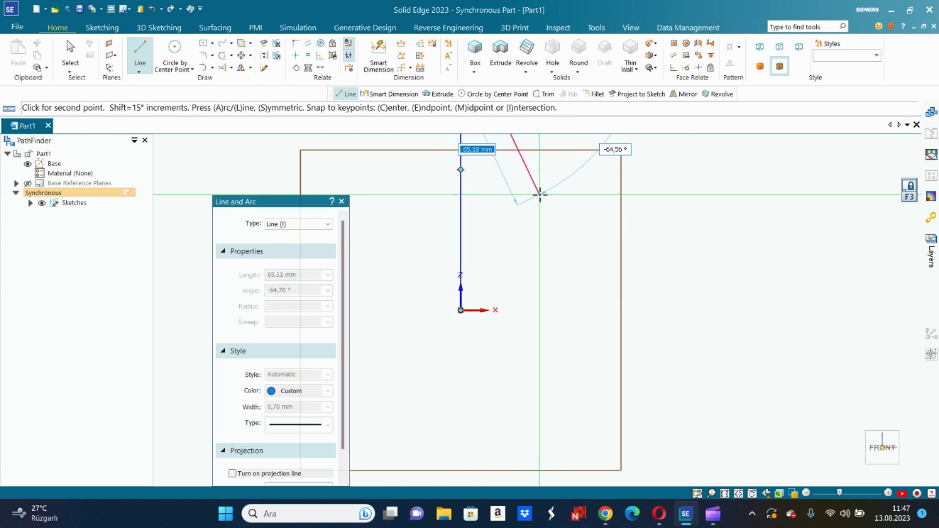
right_click(540, 194)
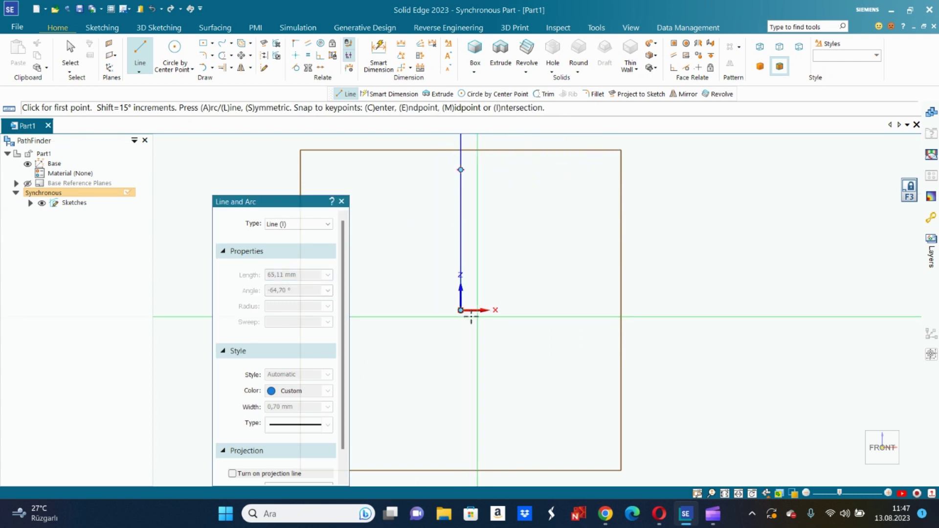
click(175, 49)
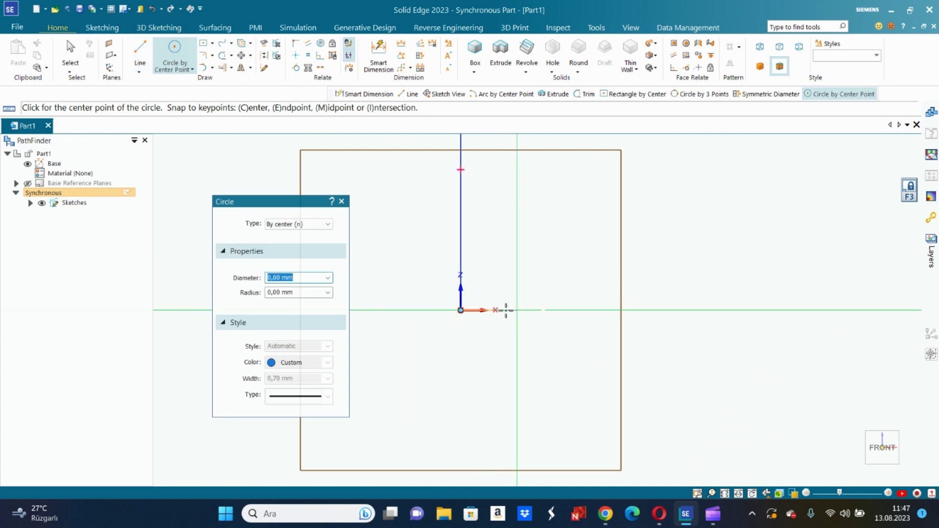
Draw a 20 mm circle on the x axis and make the vertical line construction geometry
click(569, 310)
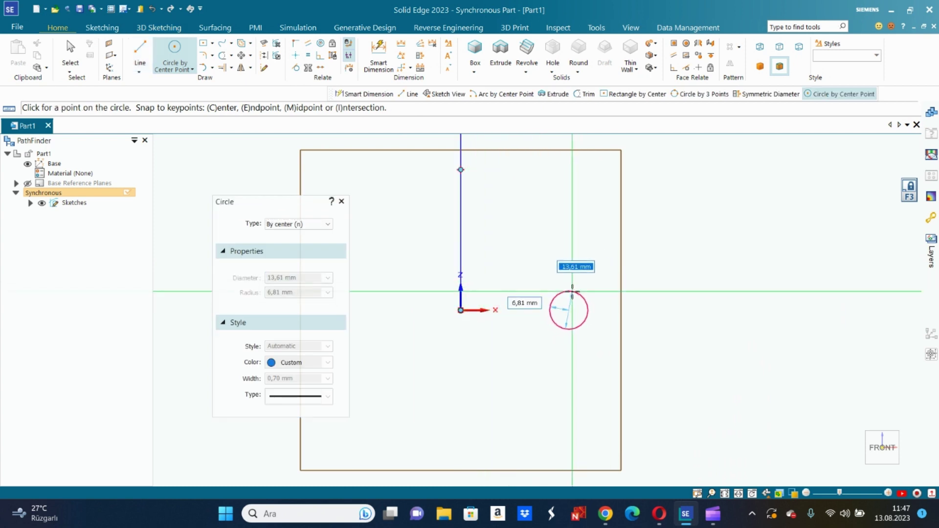
text(20)
key(Return)
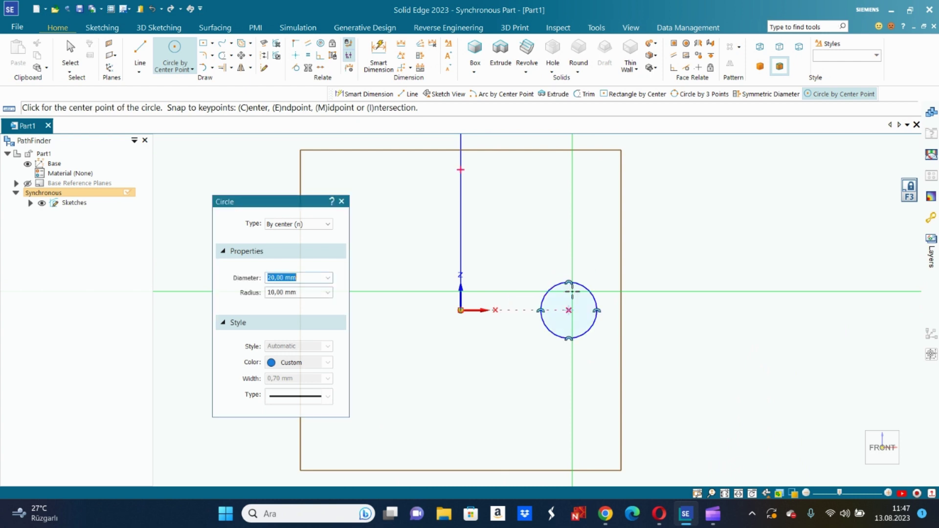
scroll(684, 224, down, 1)
scroll(671, 225, down, 2)
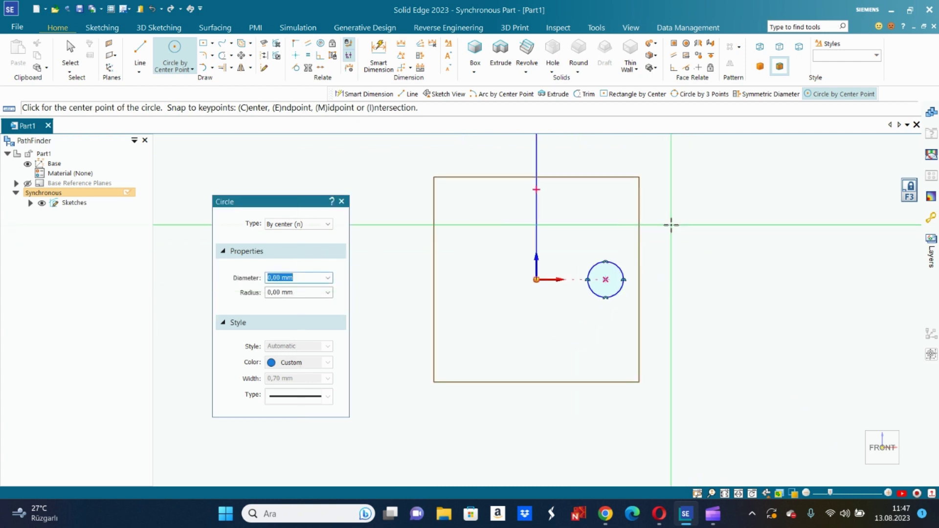
scroll(661, 205, down, 2)
scroll(648, 179, up, 1)
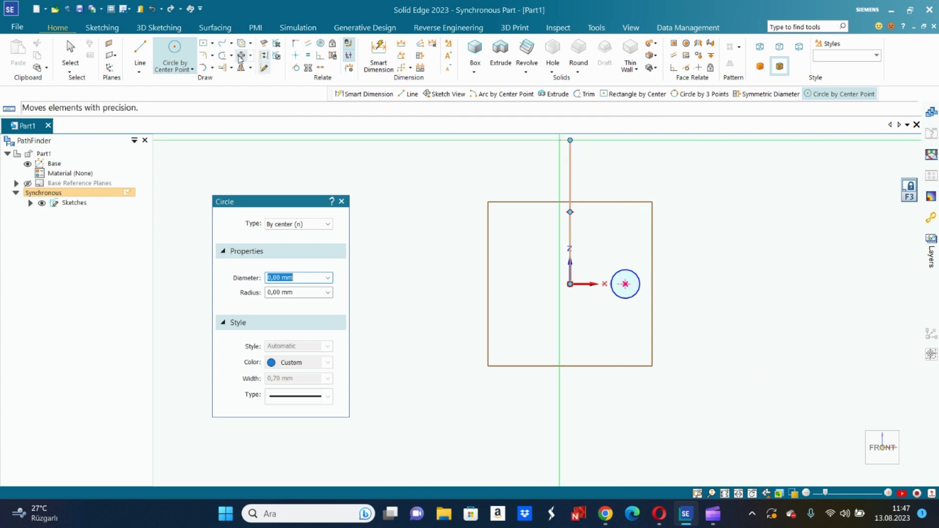
click(264, 55)
click(571, 186)
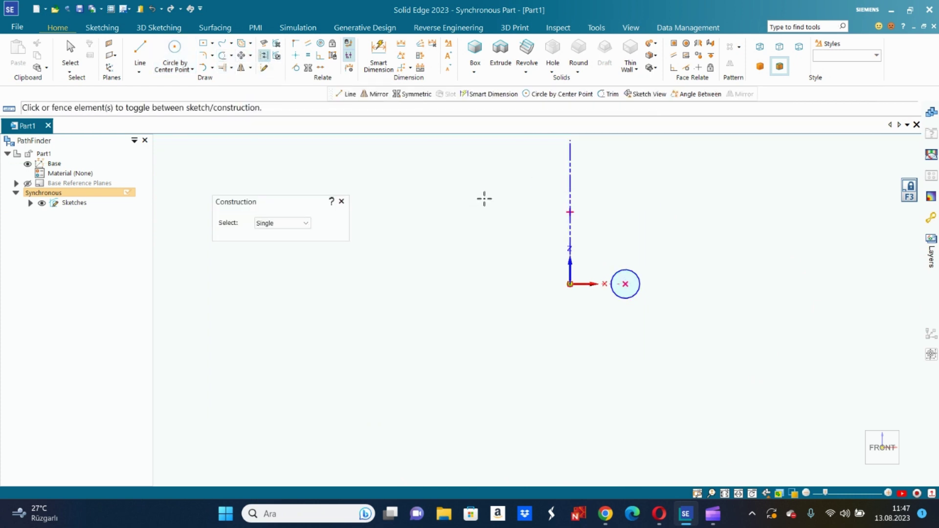
Dimension the vertical line as 100 and the circle as Ø20
click(382, 45)
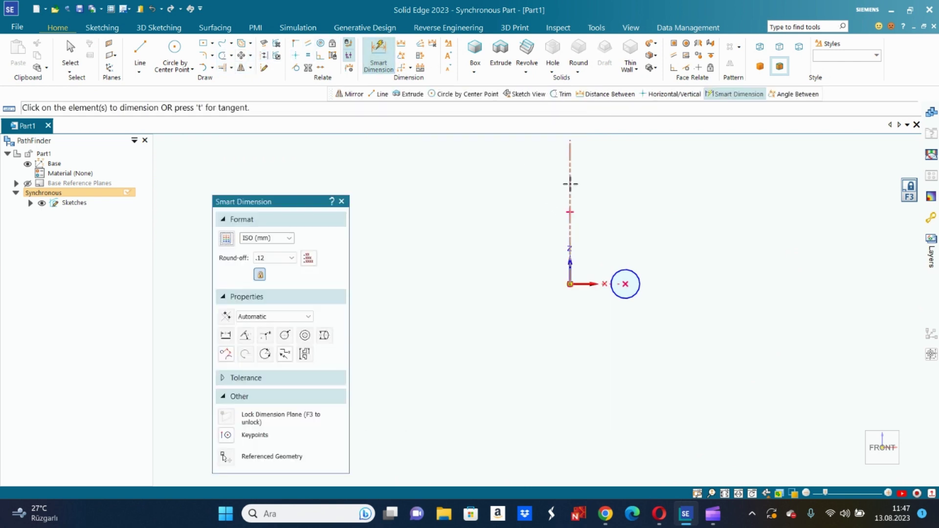
click(569, 184)
click(494, 185)
key(Return)
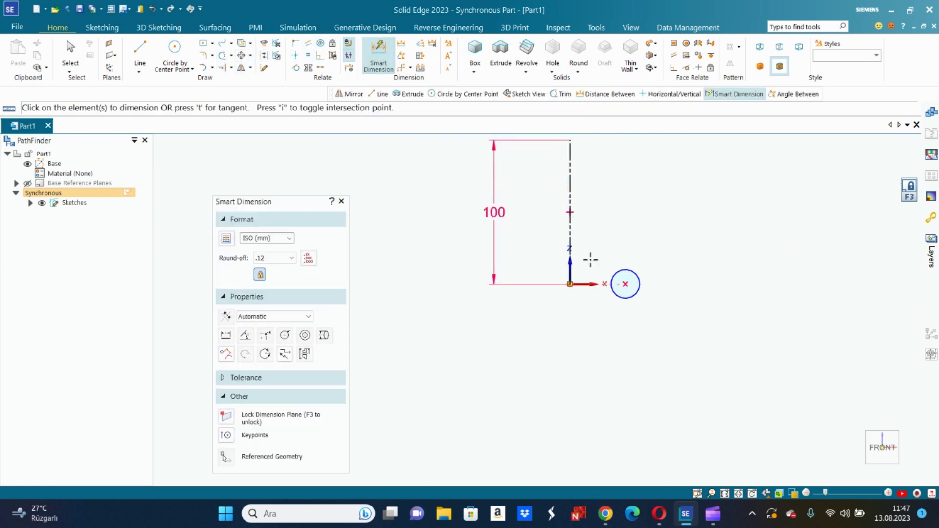
click(631, 293)
click(693, 235)
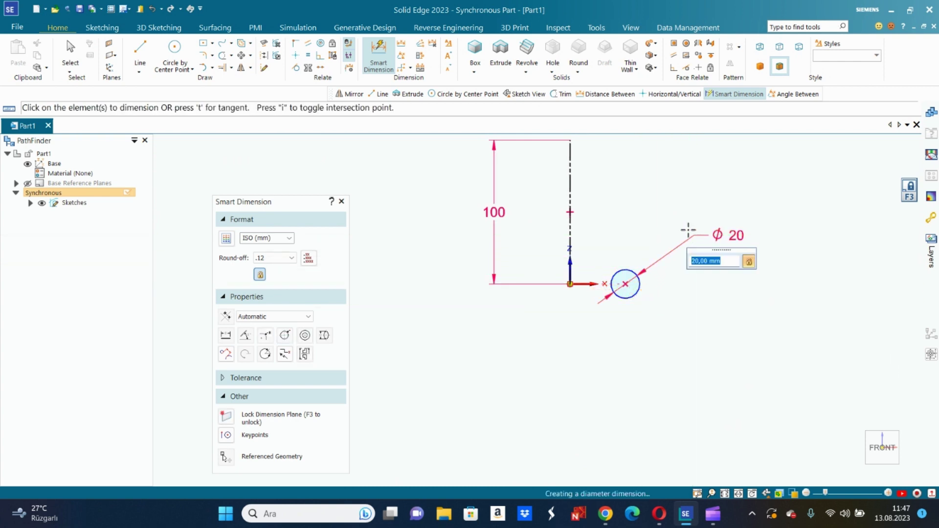
key(Return)
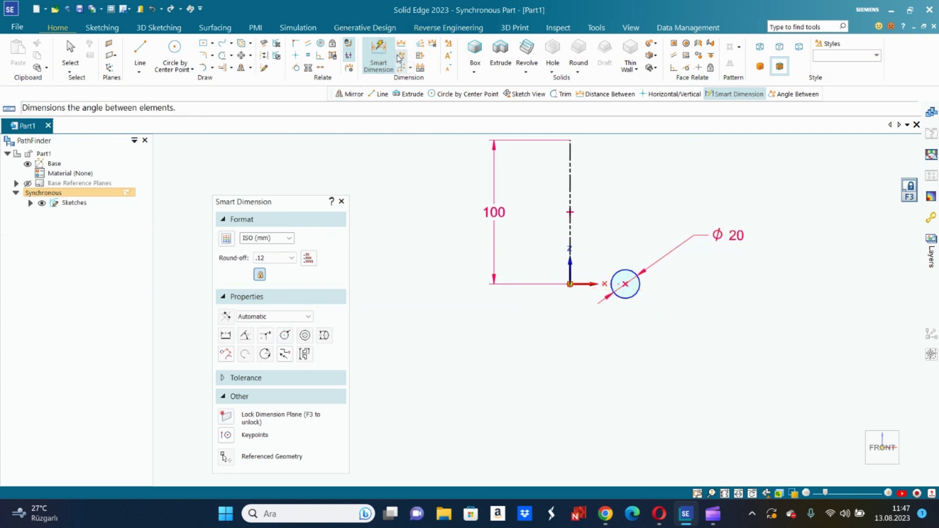
Add a Ø100 symmetric diameter from the vertical line to the circle centre
click(422, 57)
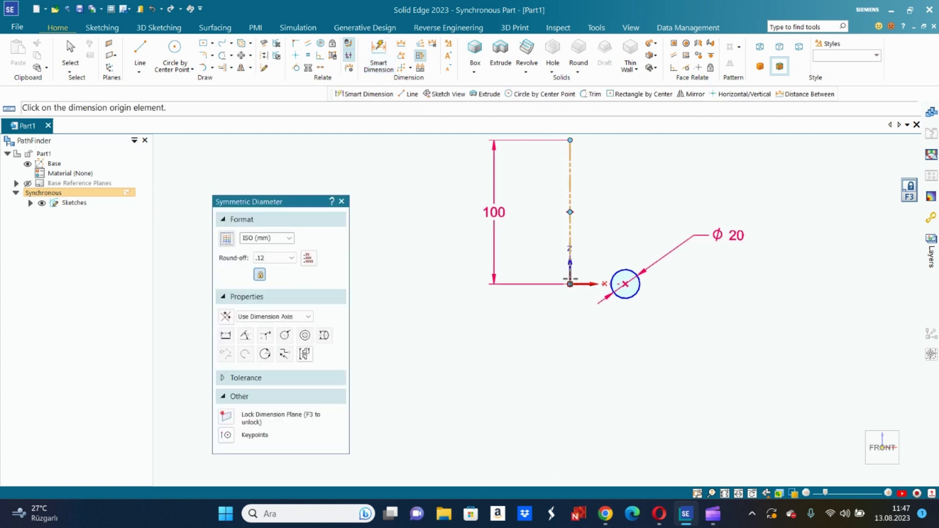
click(570, 277)
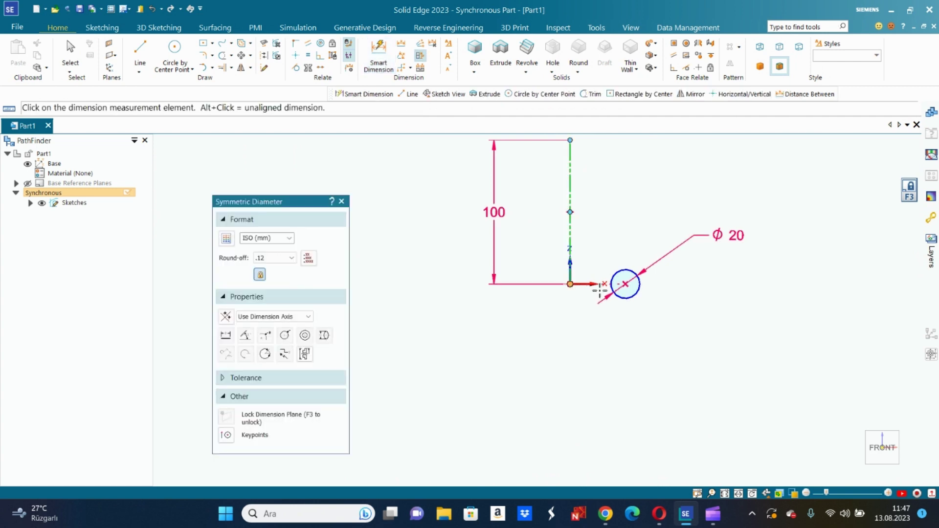
click(639, 290)
click(622, 333)
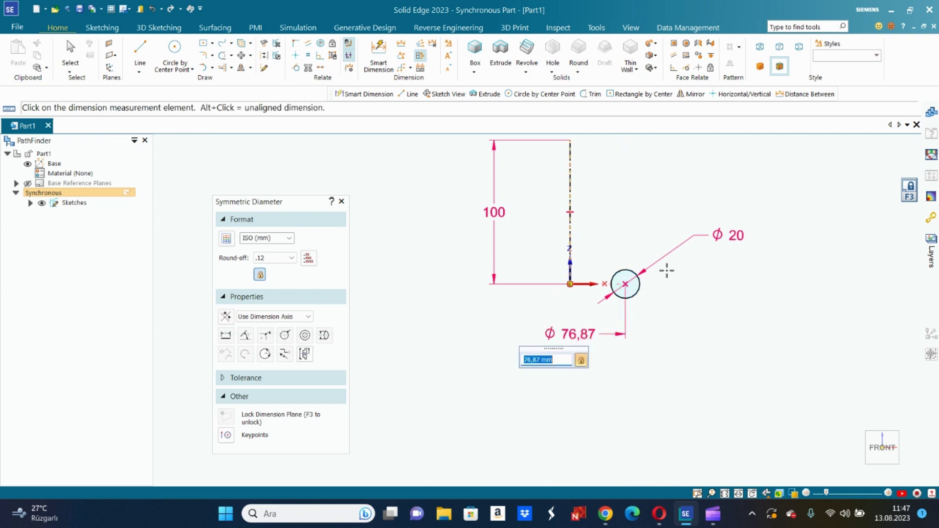
text(100)
key(Return)
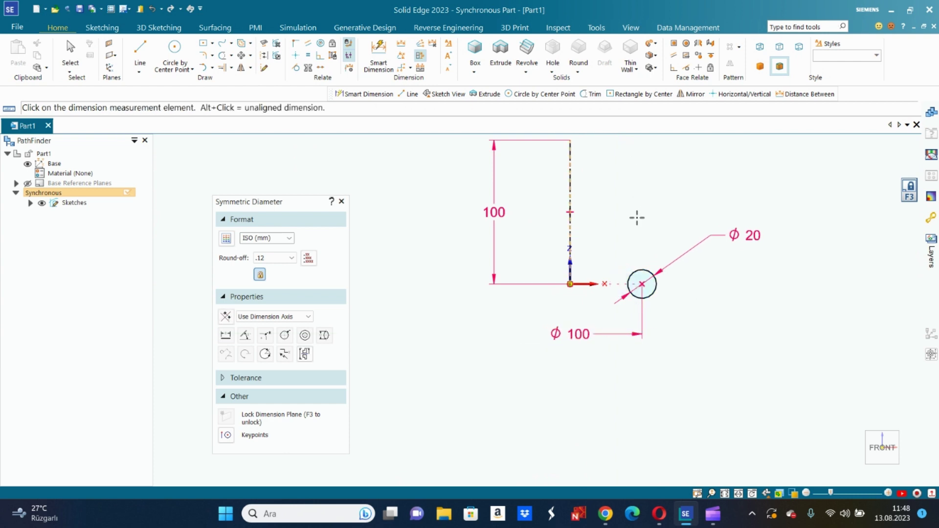
click(341, 202)
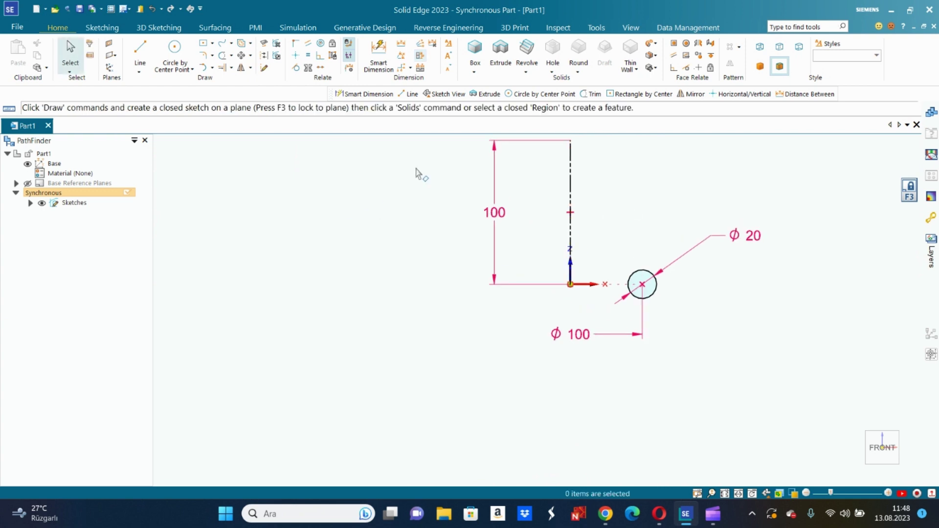
Start a Helix protrusion using the vertical line as axis and the 20 mm circle as cross section
click(656, 45)
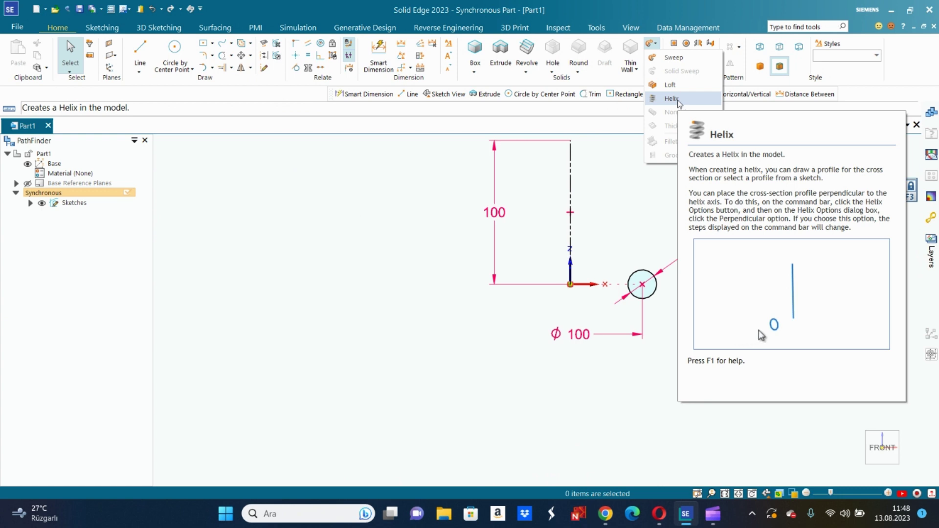
click(671, 98)
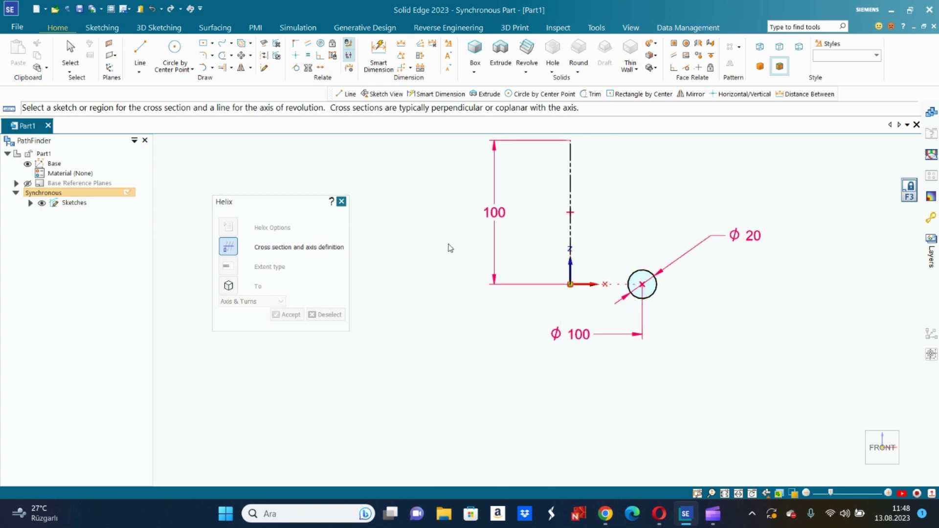
click(570, 208)
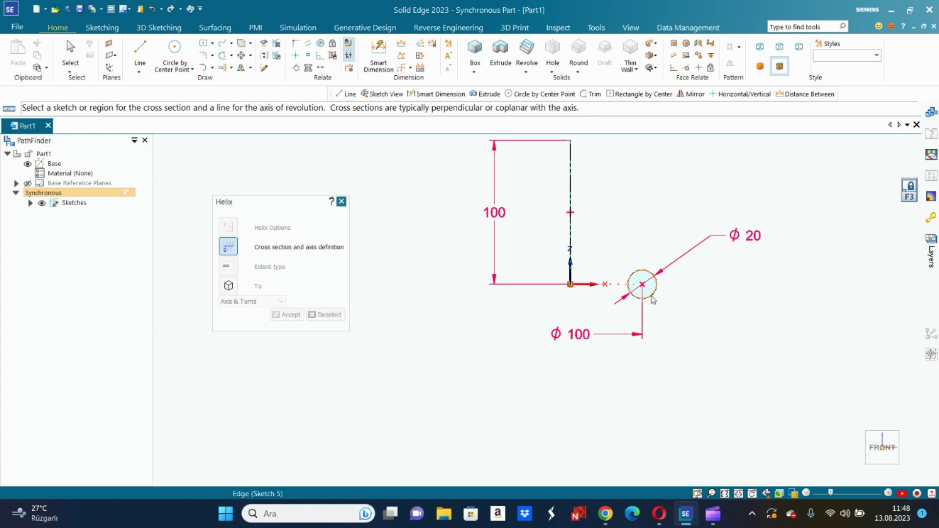
click(649, 284)
right_click(602, 221)
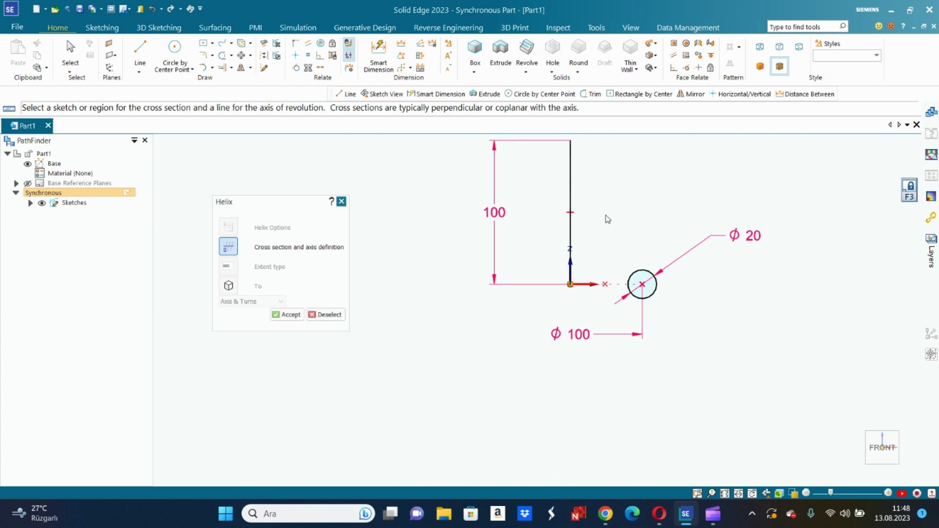
Set the helix method to Axis & Pitch with a 20 mm pitch
scroll(609, 228, down, 2)
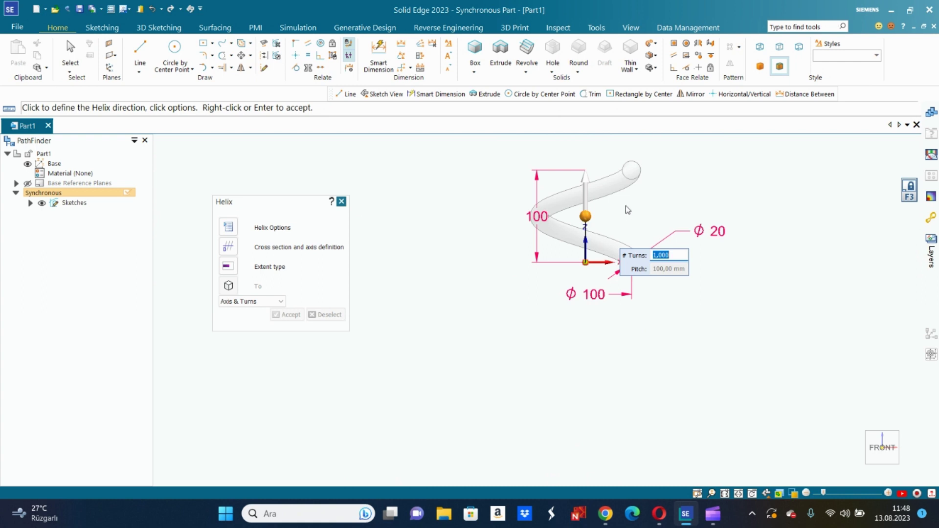
shift+middle_drag(623, 206, 579, 260)
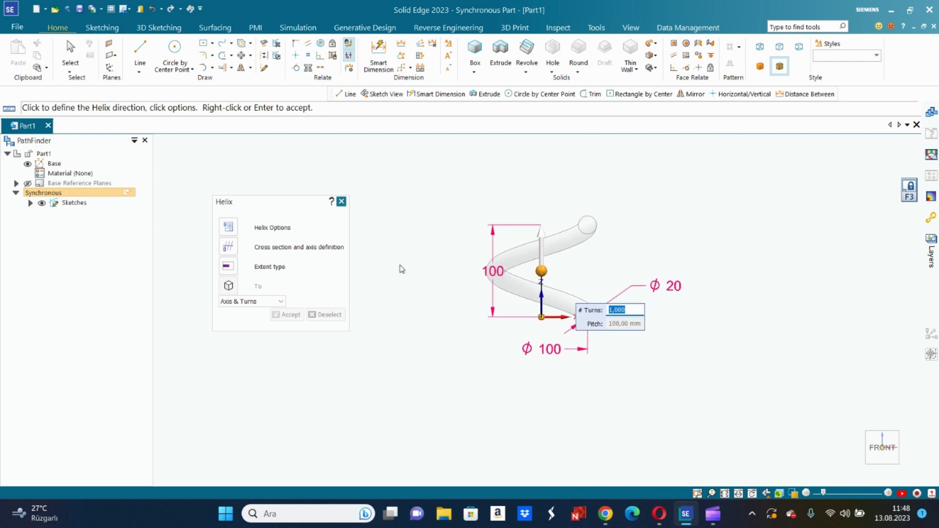
click(250, 302)
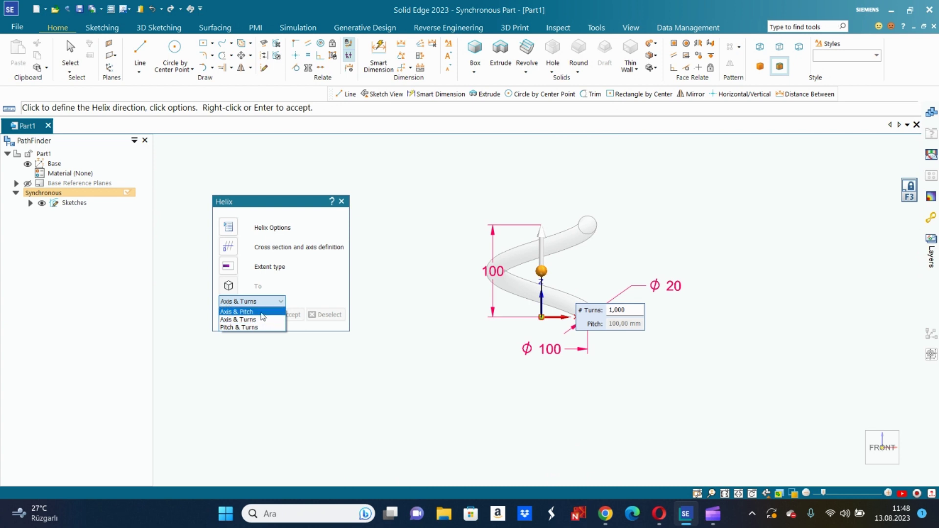
click(263, 313)
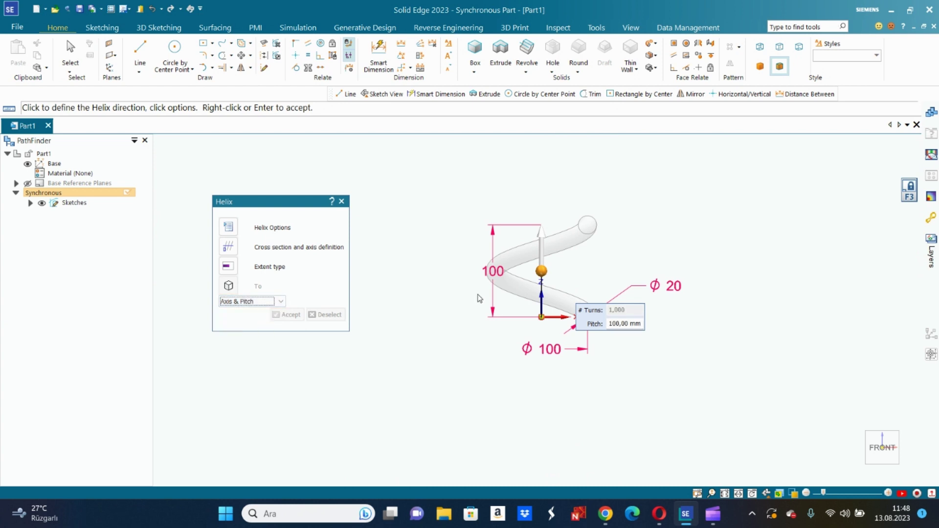
click(631, 325)
drag(630, 327, 606, 327)
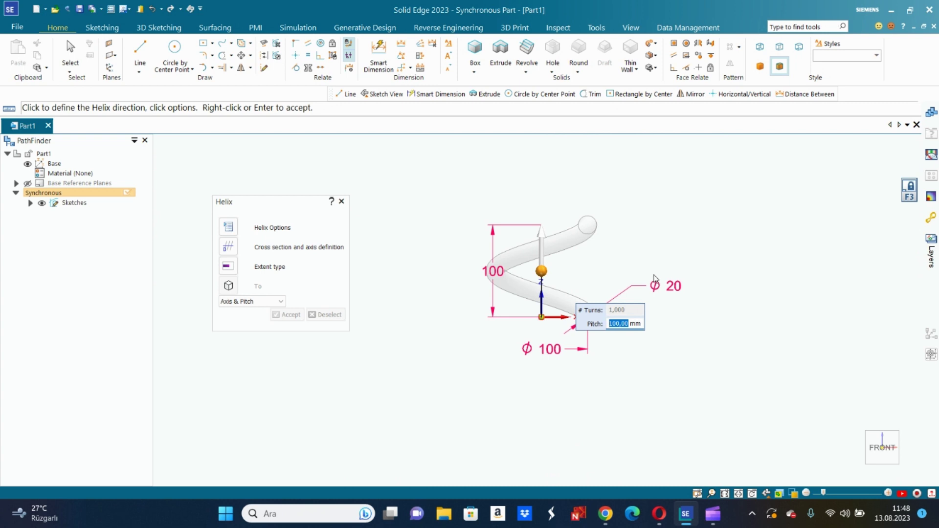
text(2)
Create the 20 mm-pitch spring, deselect it and orbit to view it in 3D
key(Return)
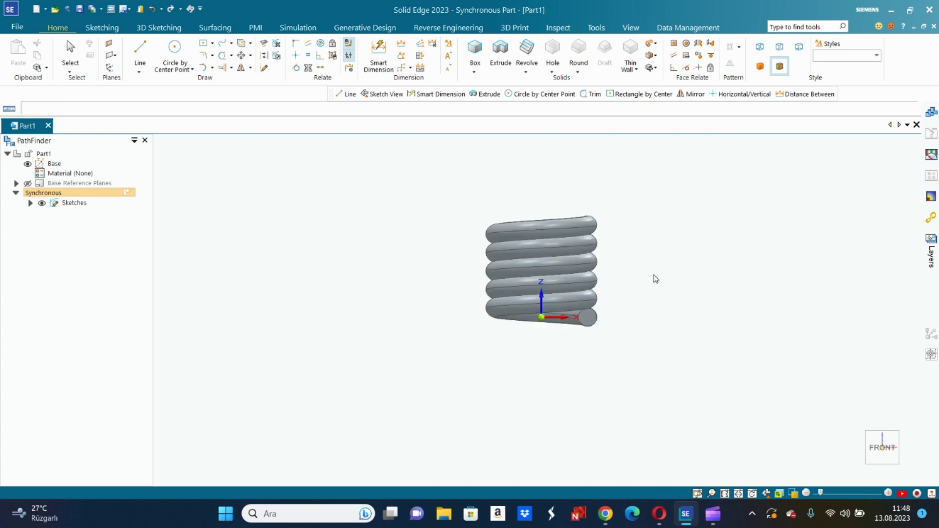
click(718, 216)
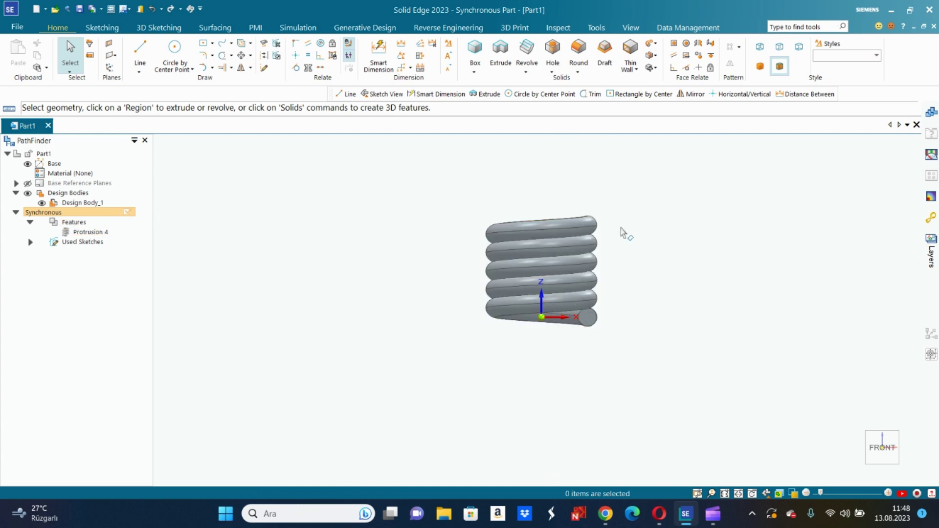
mouse_move(623, 233)
middle_down()
mouse_move(636, 273)
mouse_move(624, 258)
middle_up()
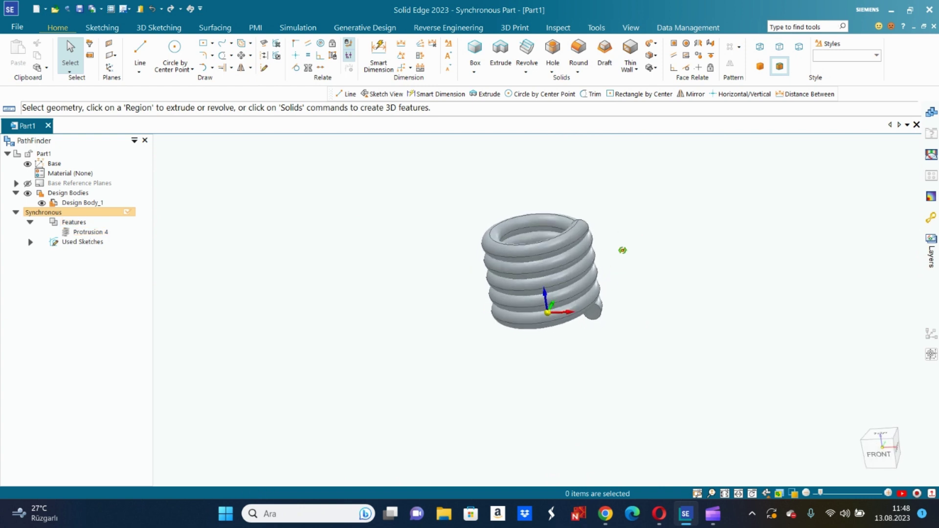
Undo the spring and start a new helix on the vertical axis with the small circle
key(ctrl+z)
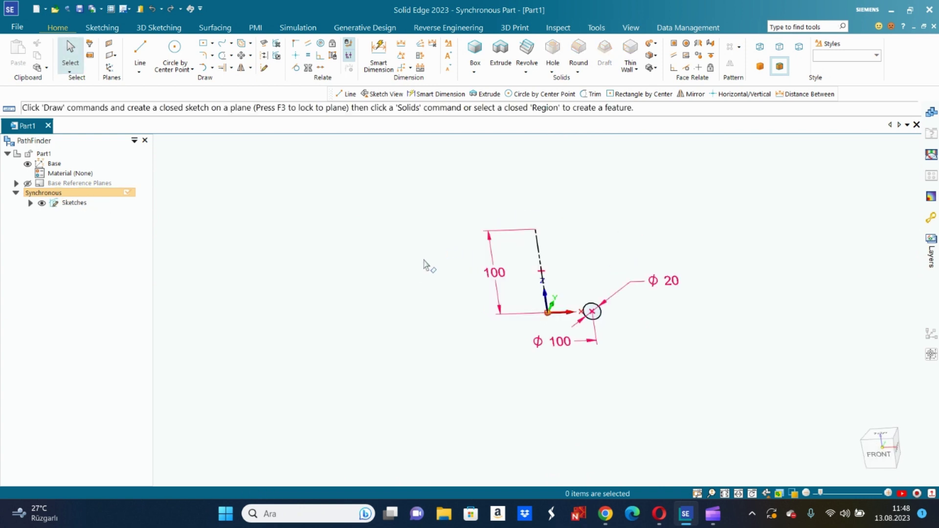
click(656, 47)
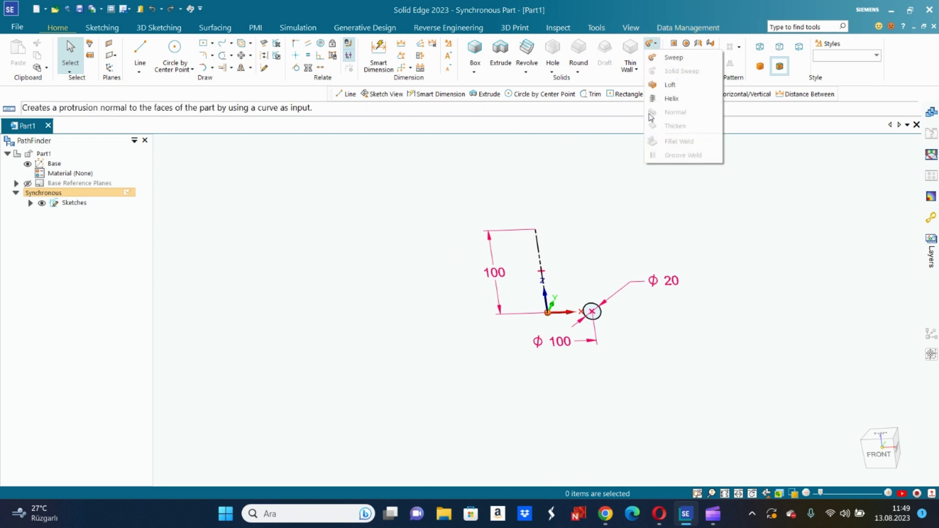
click(670, 100)
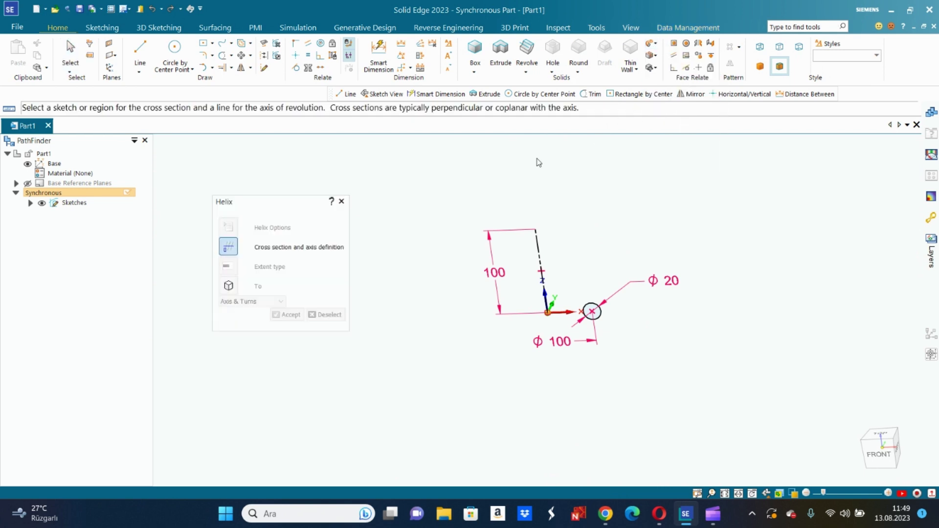
click(538, 247)
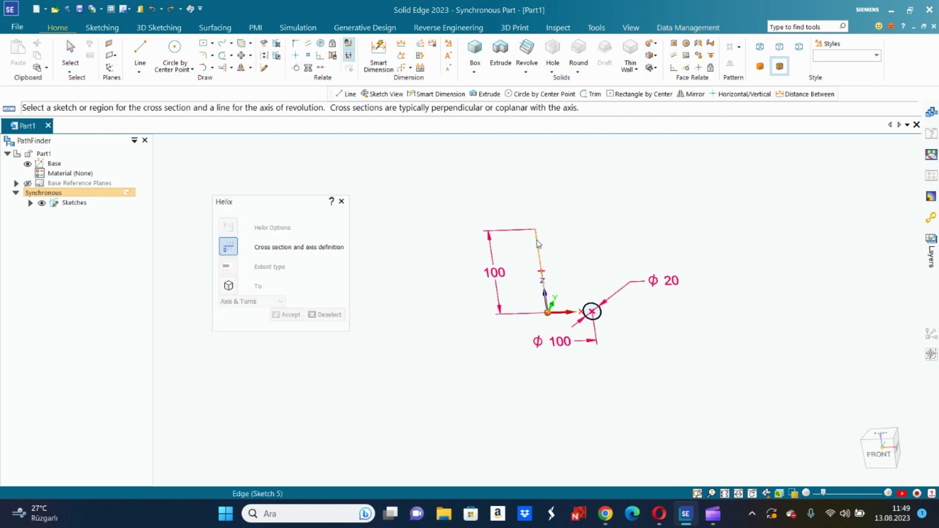
click(597, 312)
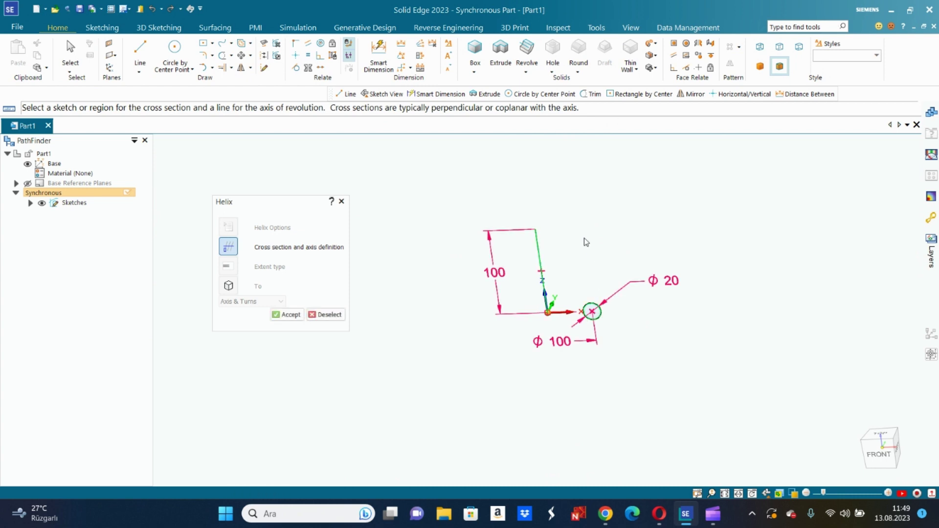
In Helix Options keep Axis length & Turns and set the turns to 3
click(228, 226)
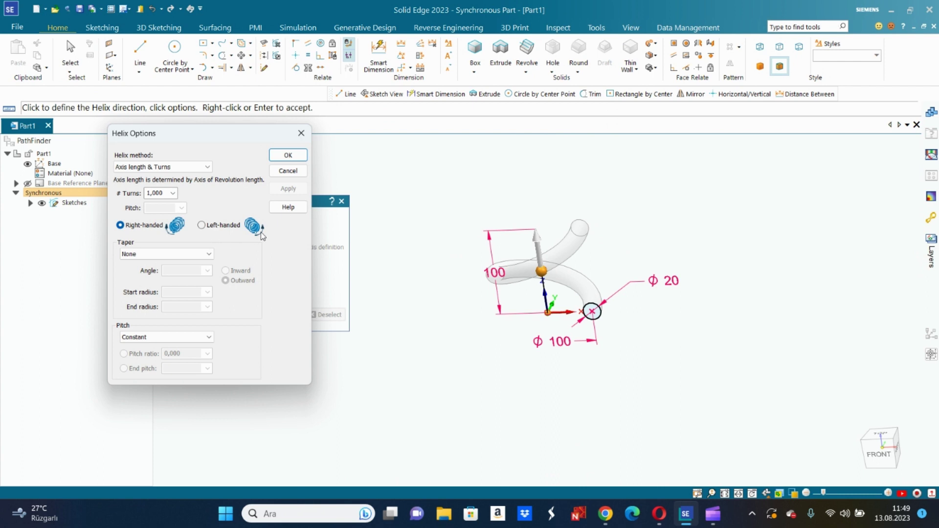
drag(245, 129, 596, 120)
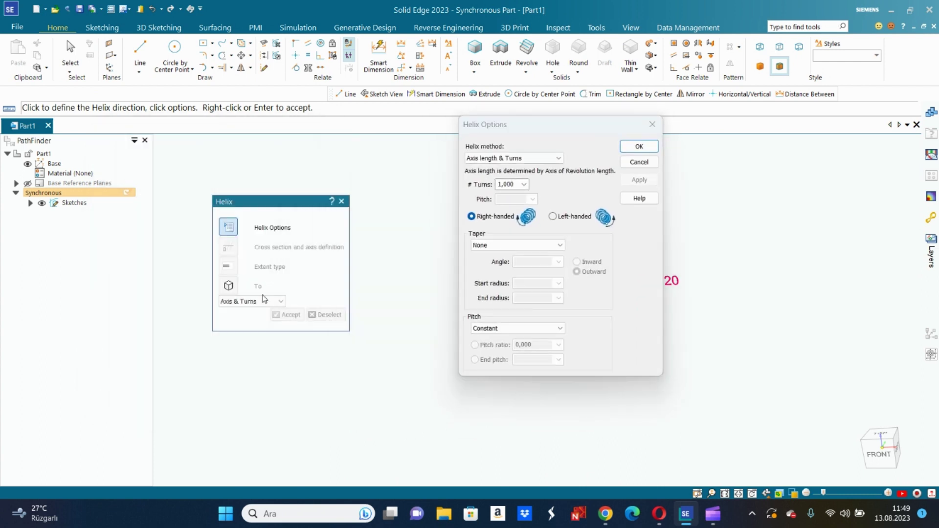
click(551, 161)
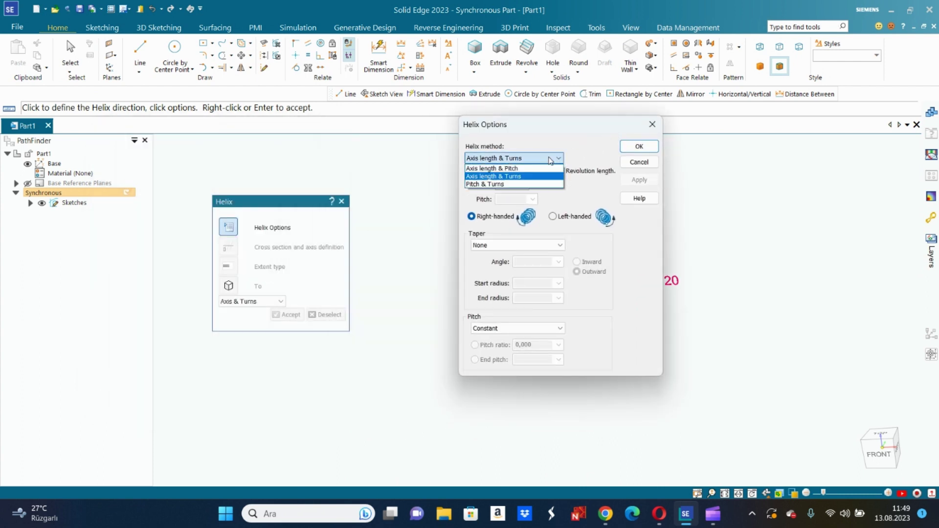
click(529, 179)
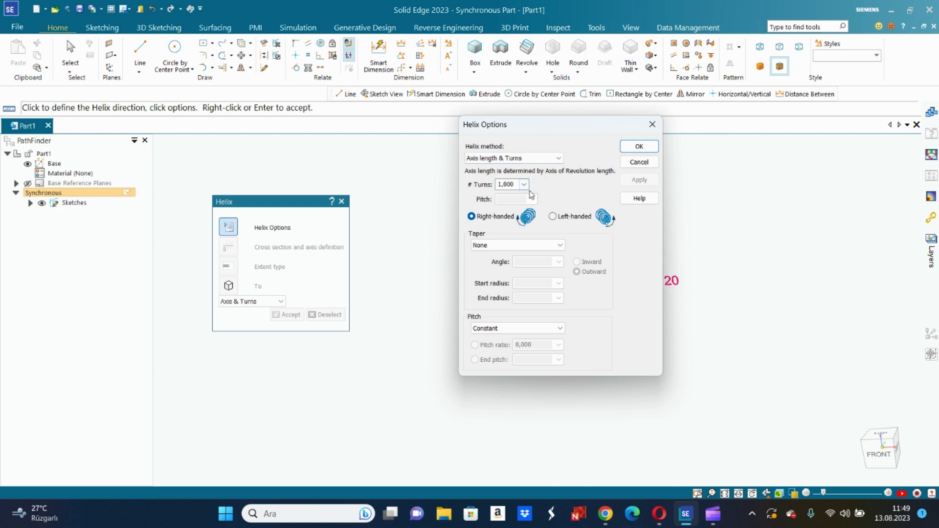
click(524, 186)
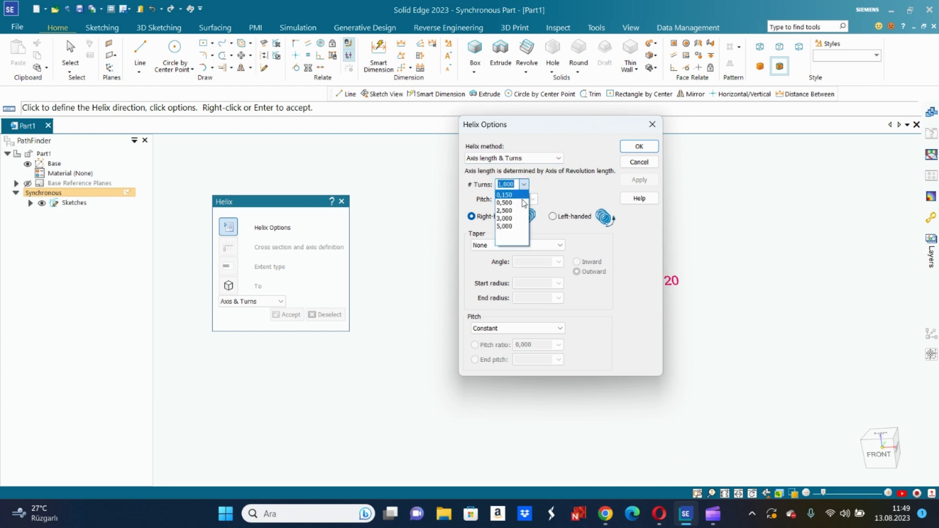
click(516, 226)
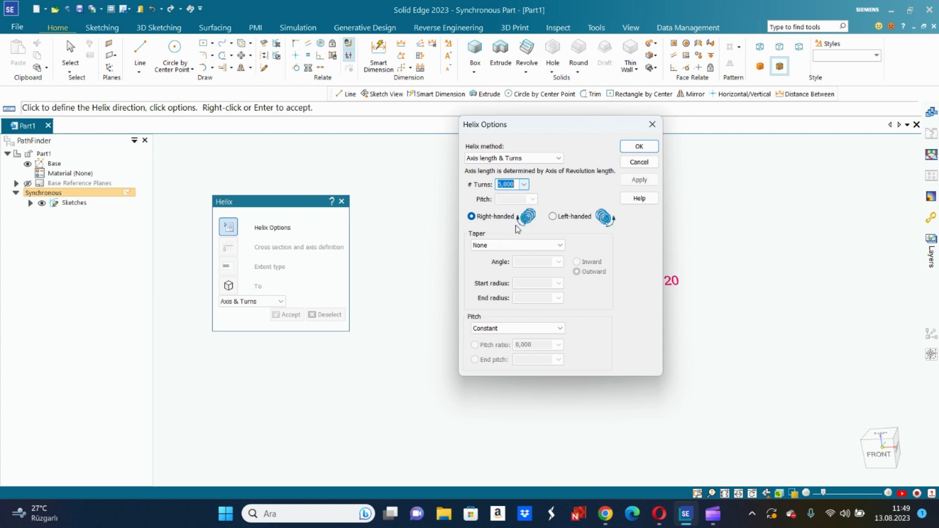
click(527, 184)
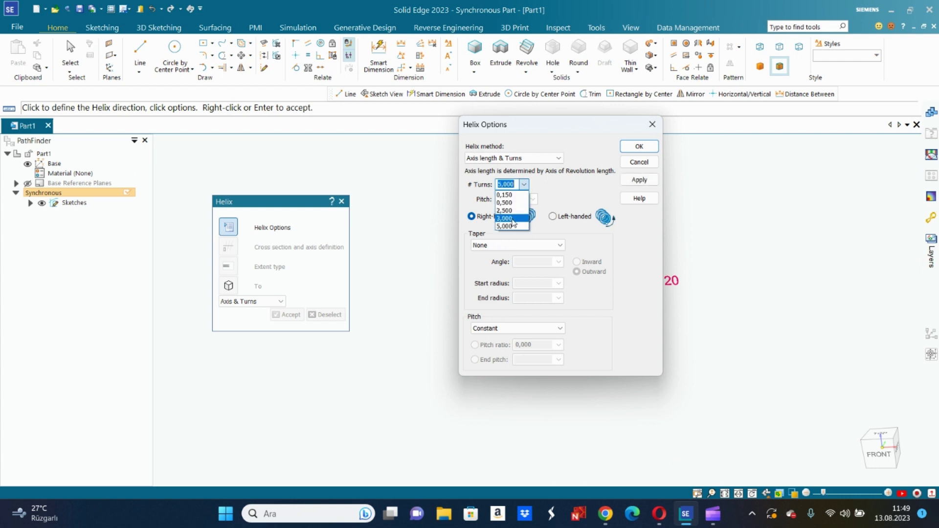
click(513, 219)
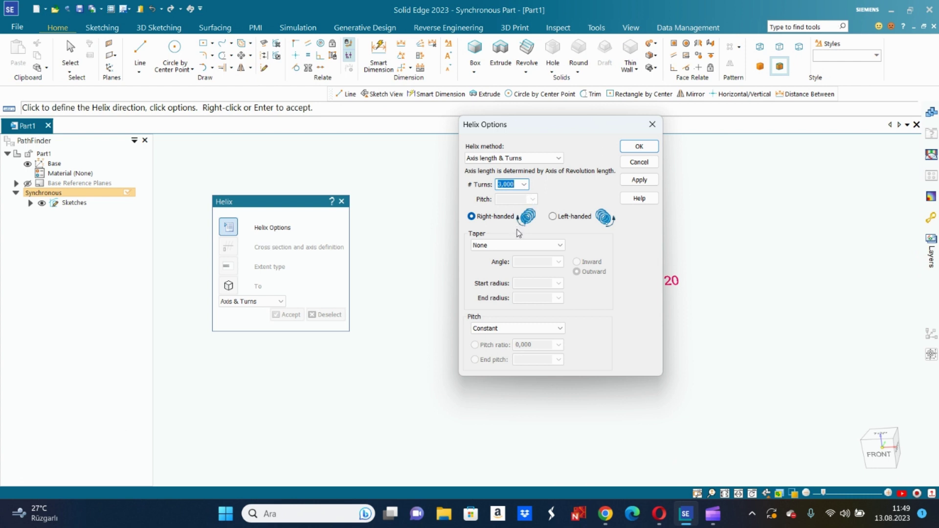
Create the helix as a left-handed three-turn spring, then undo it
click(559, 219)
click(639, 146)
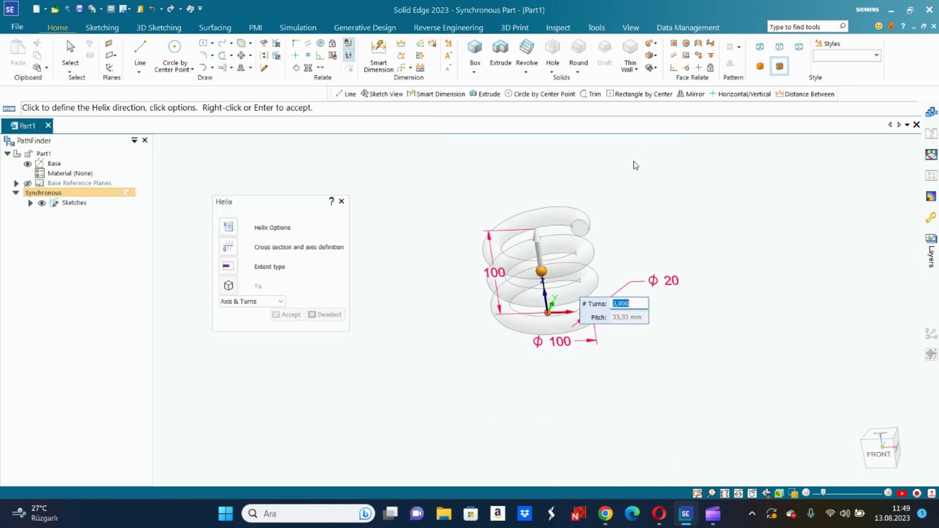
right_click(553, 182)
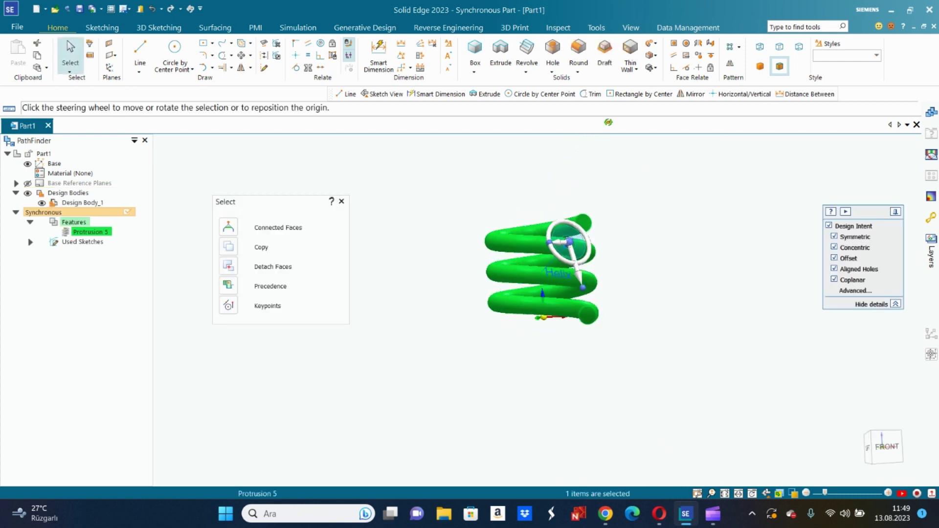
click(650, 205)
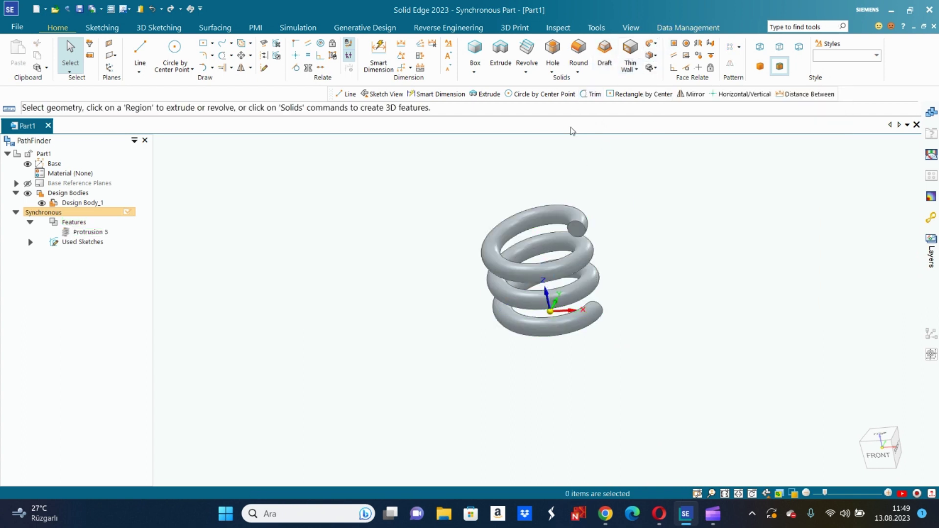
key(ctrl+z)
Start another helix with the small circle as cross section
click(652, 43)
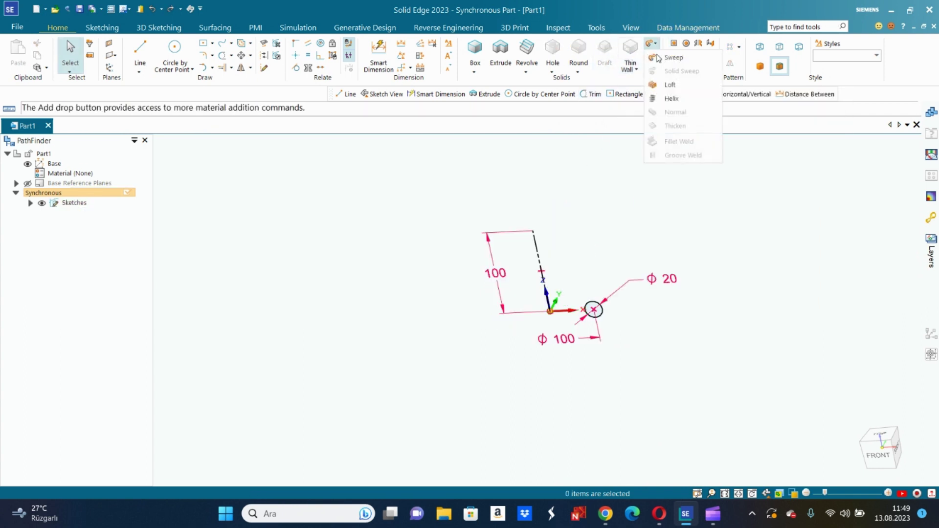
click(671, 98)
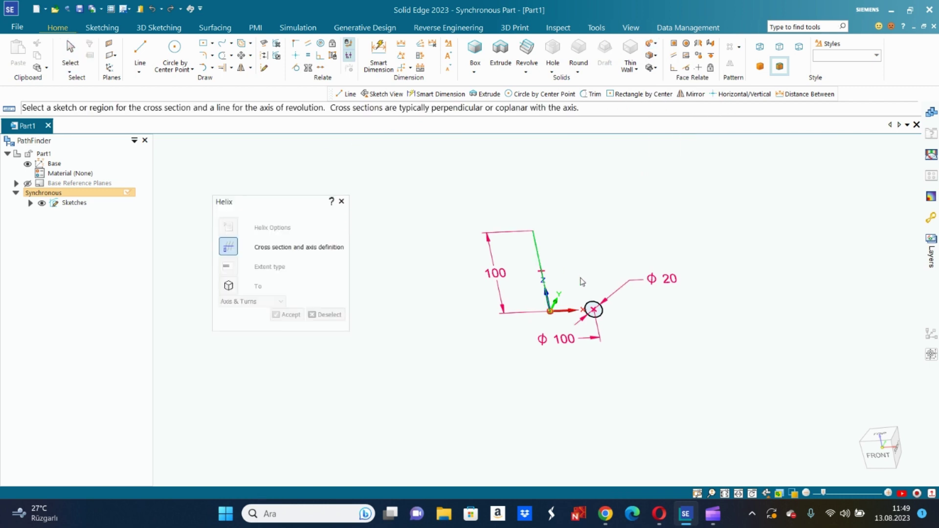
click(594, 308)
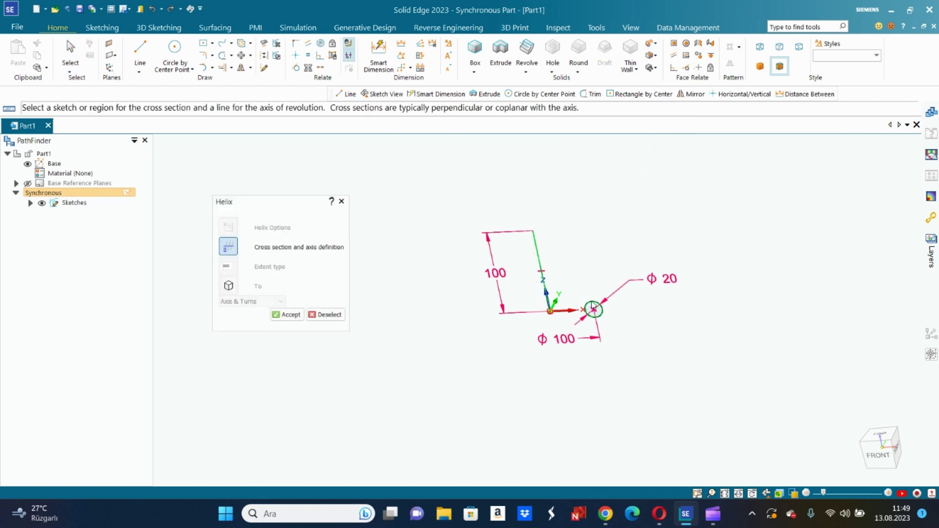
right_click(533, 206)
Set the helix to Pitch & Turns with 3 turns and a 30 mm pitch
click(228, 226)
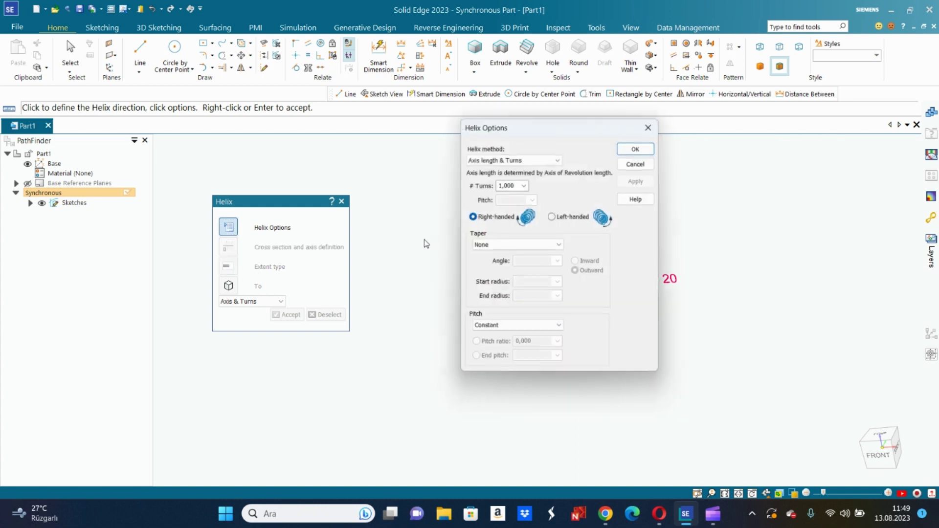
click(526, 158)
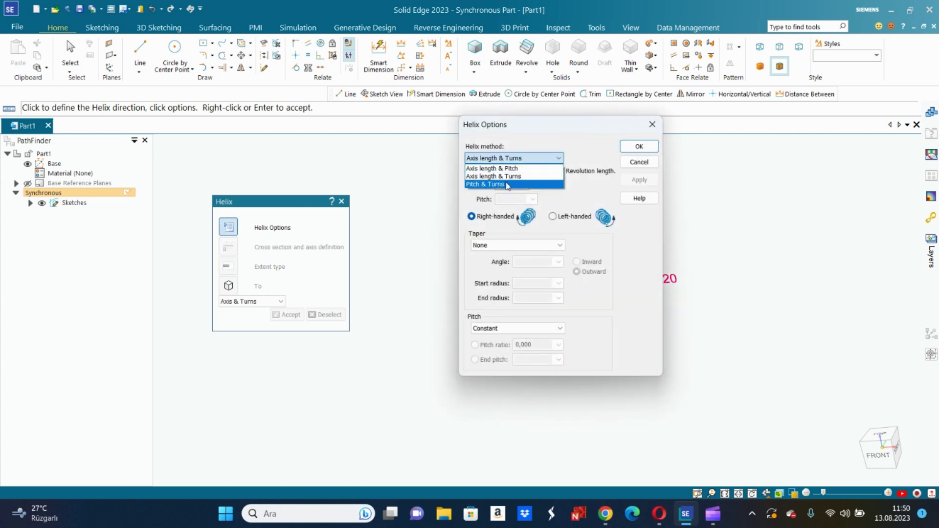
click(508, 184)
click(524, 185)
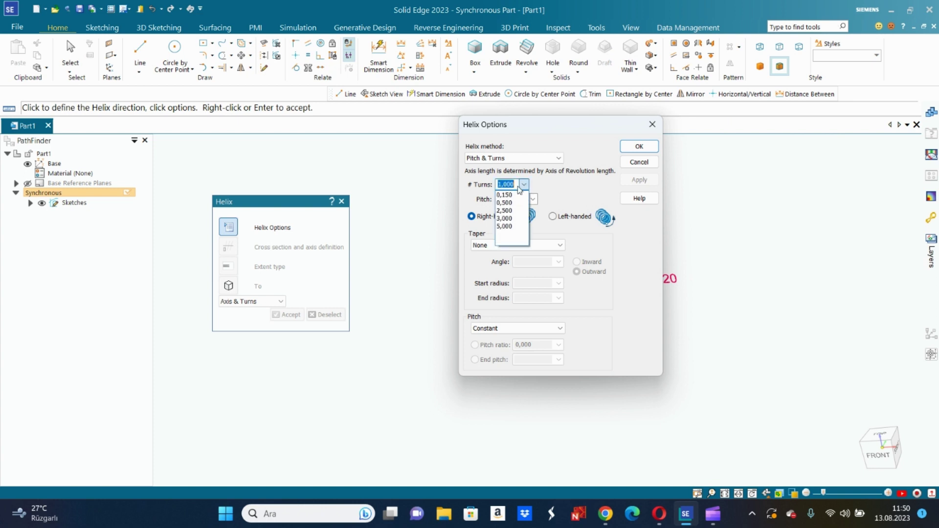
click(504, 219)
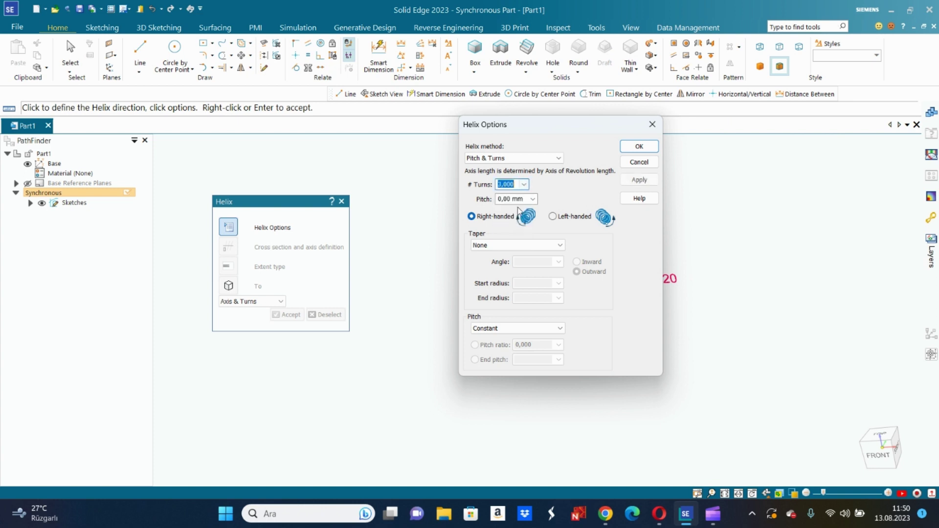
click(532, 199)
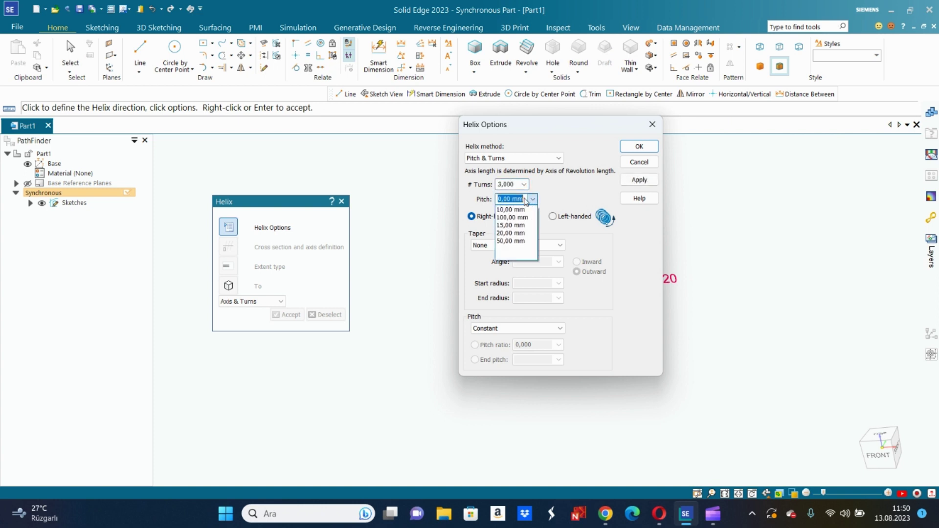
text(30)
click(585, 188)
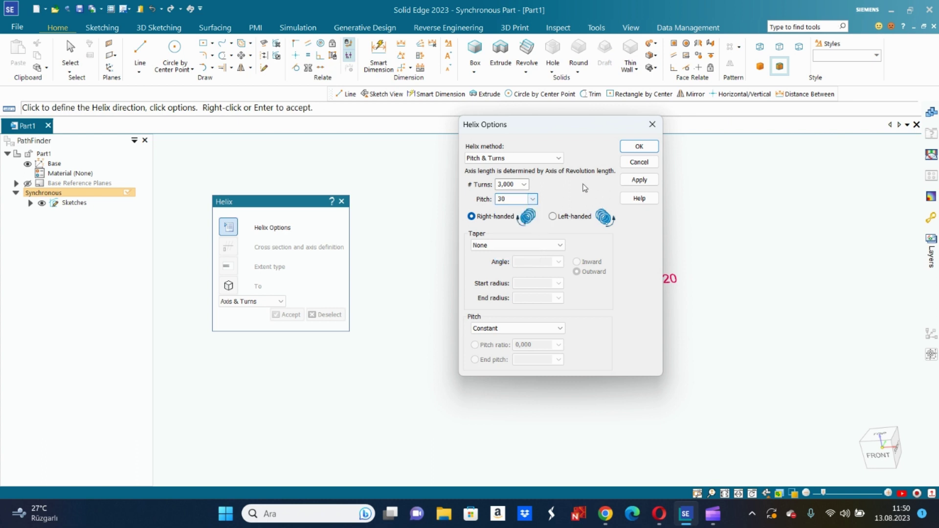
Taper the helix by a 15° angle and apply the options
click(512, 249)
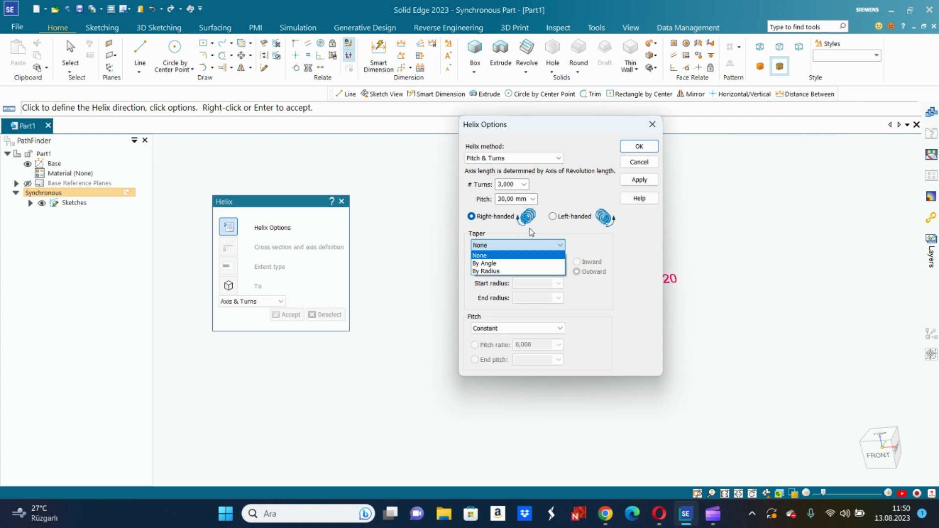
click(509, 263)
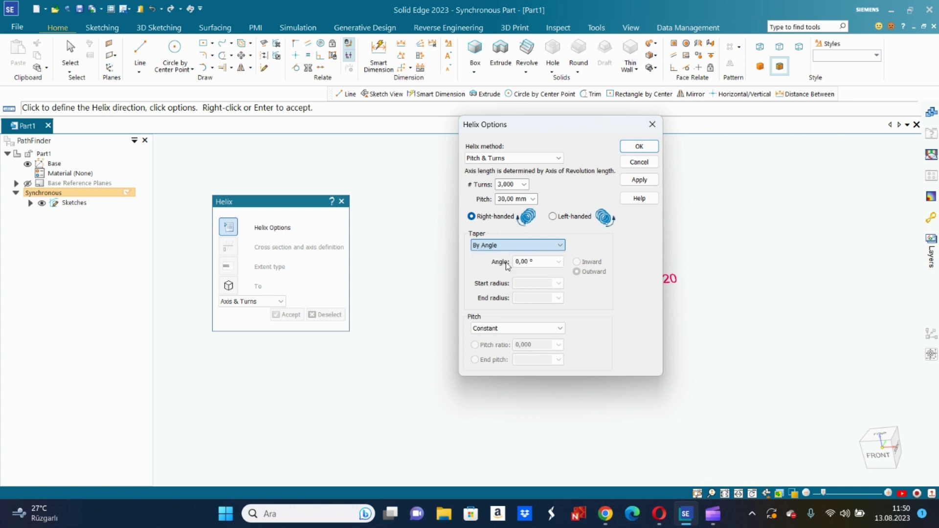
click(559, 262)
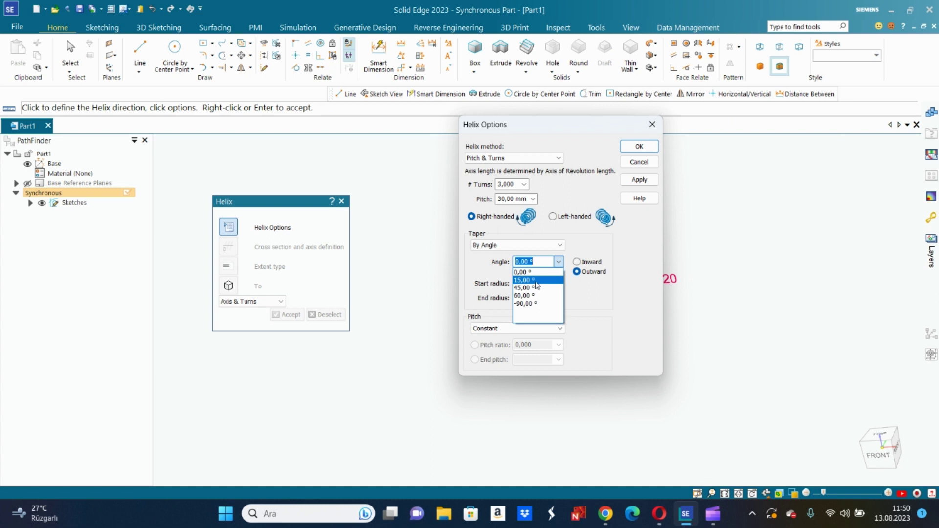
click(536, 280)
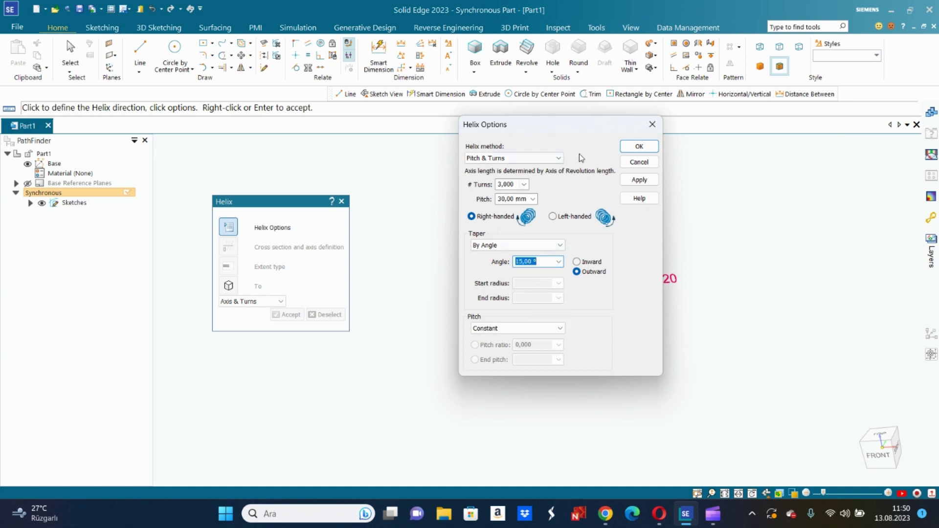
click(639, 146)
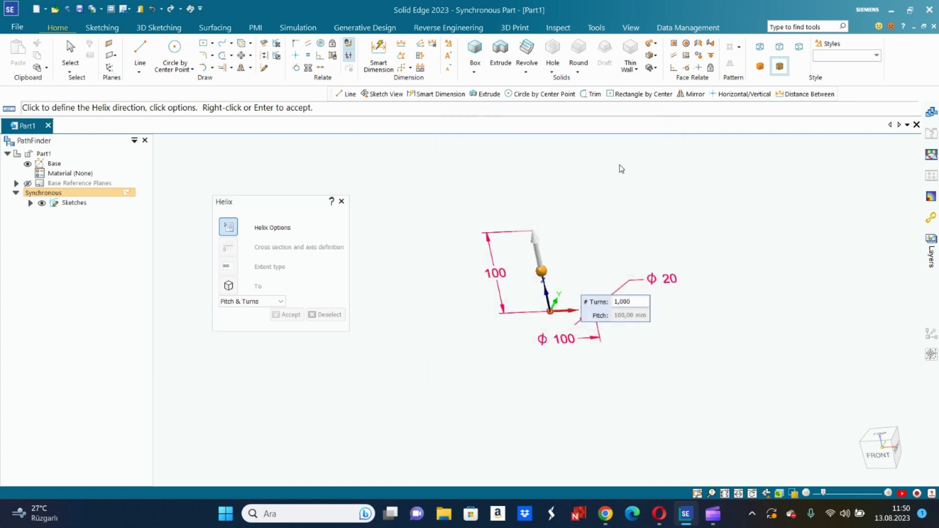
Accept the three-turn helix as Protrusion 6 and orbit around the new spring
right_click(566, 181)
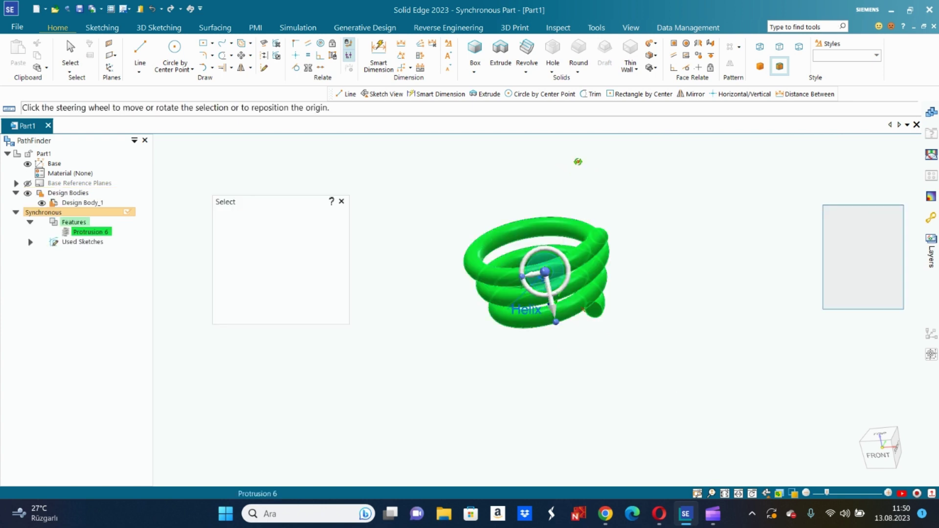
middle_drag(578, 161, 610, 239)
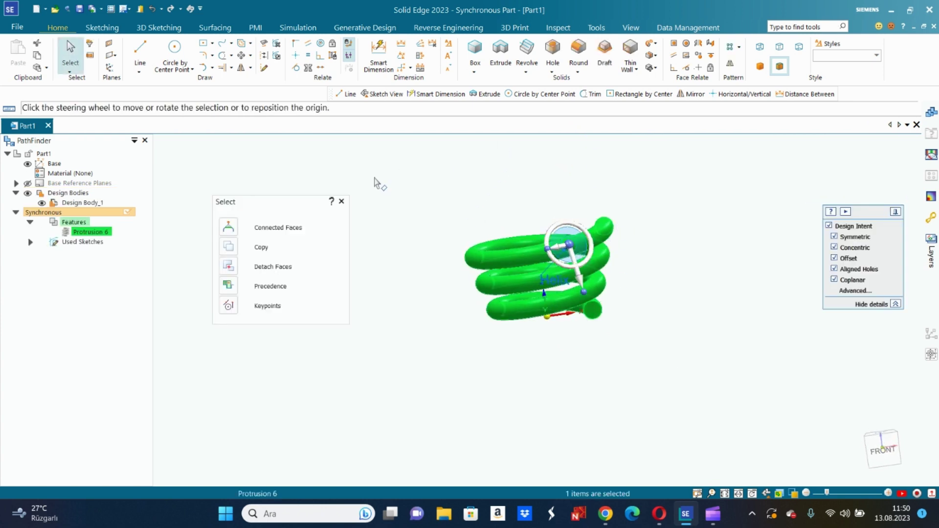
click(345, 202)
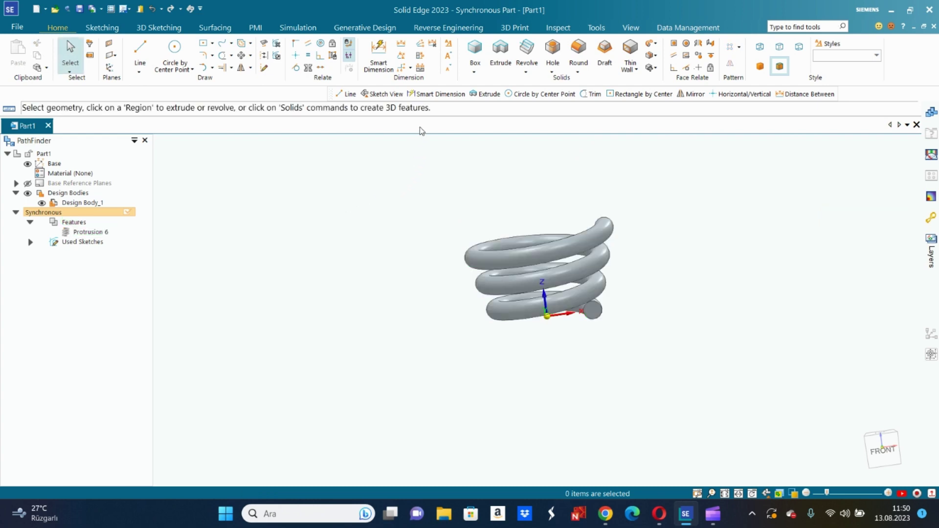
Undo the spring and start a new helix on the Ø20 circle and axis
key(ctrl+z)
click(652, 44)
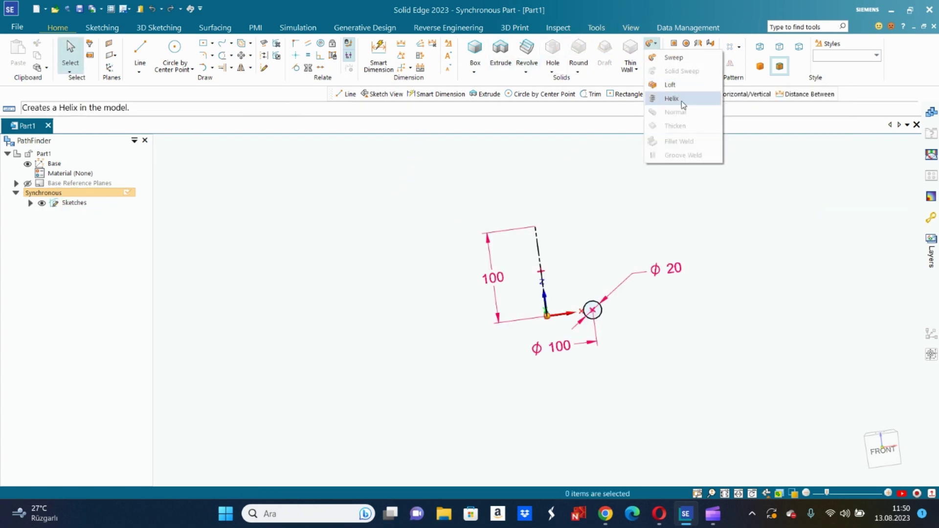
click(682, 101)
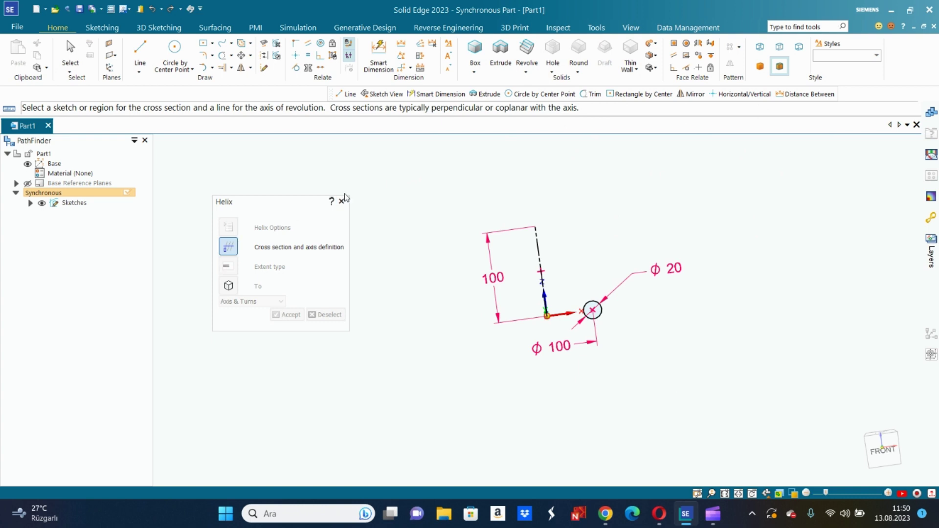
click(593, 301)
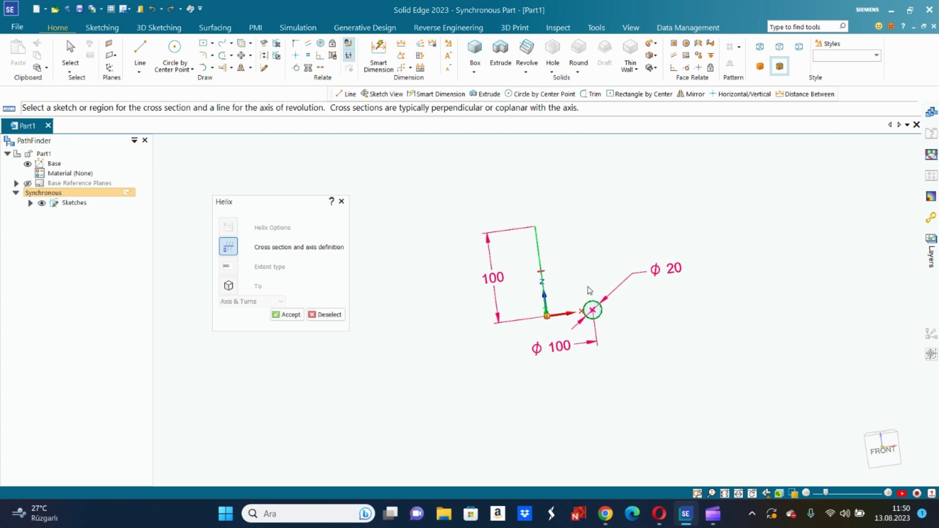
right_click(549, 206)
Give the helix 5 turns tapered by radius from 50 to 20 mm
click(228, 227)
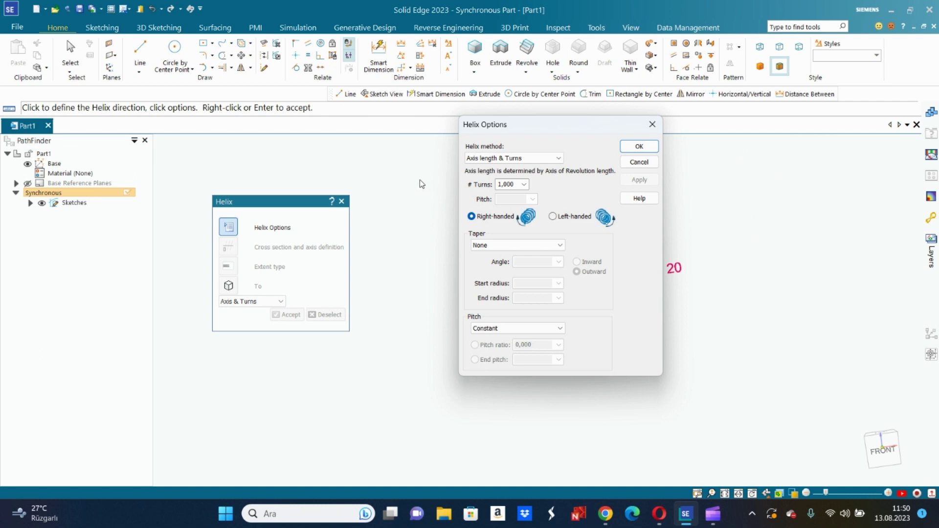
click(524, 184)
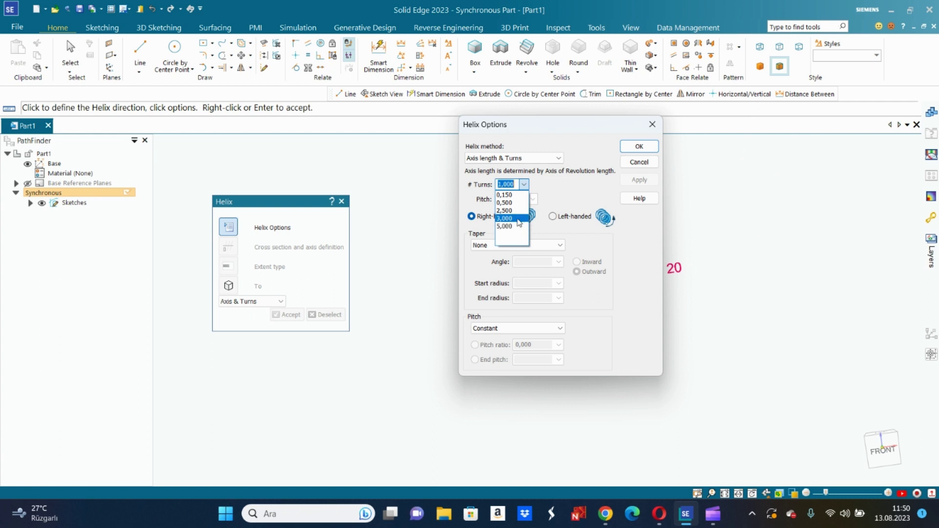
click(521, 226)
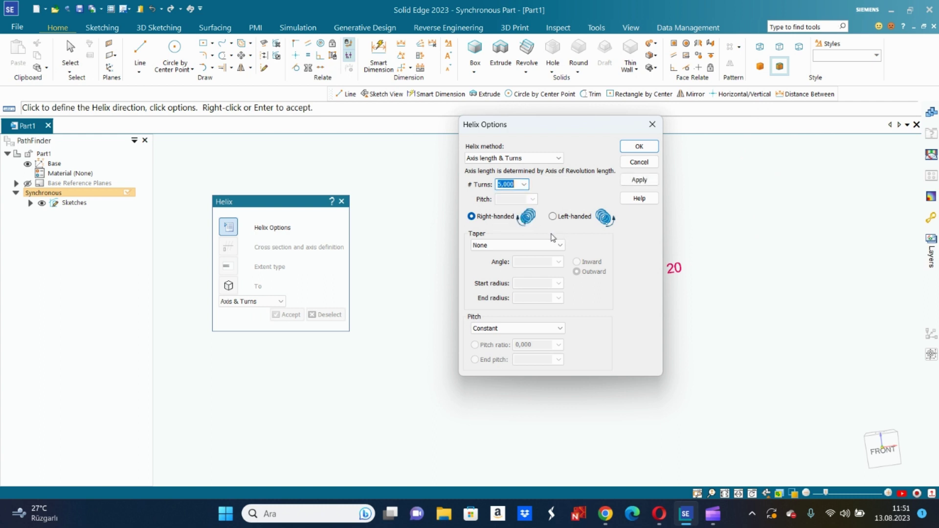
click(539, 246)
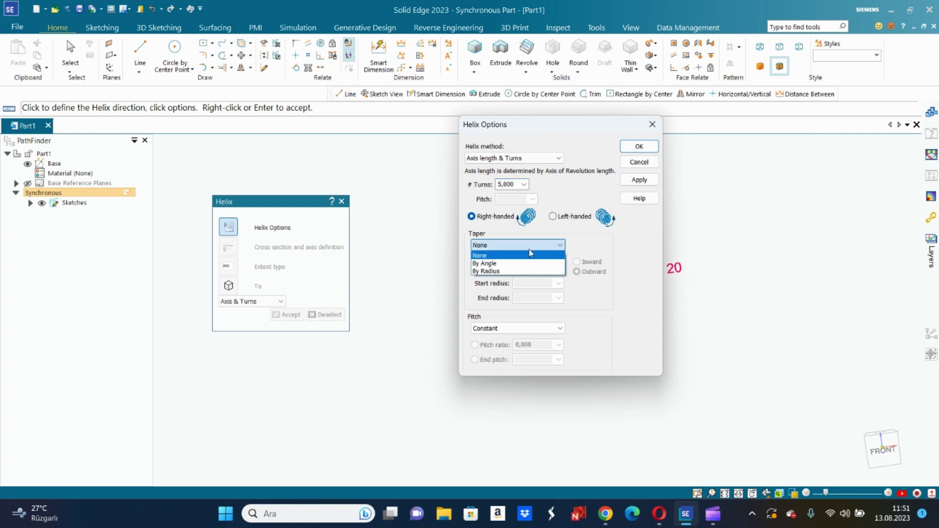
click(529, 271)
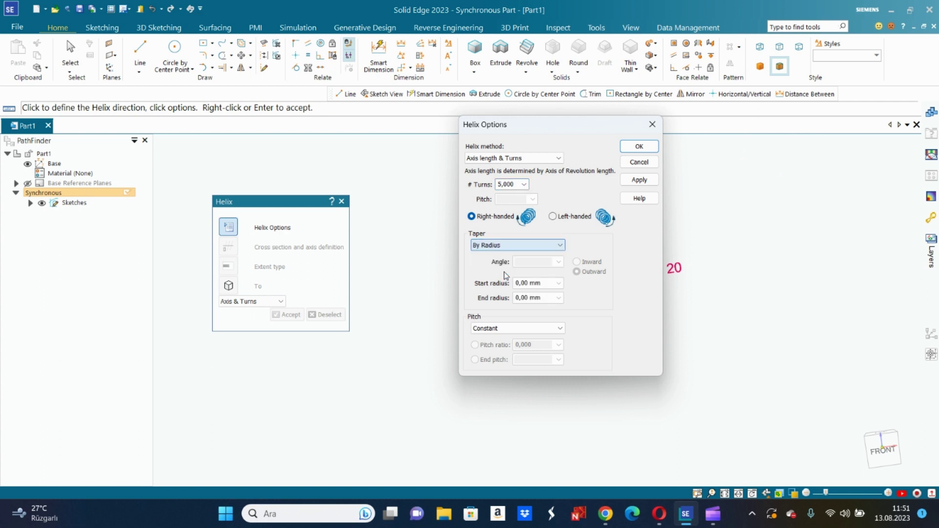
click(559, 284)
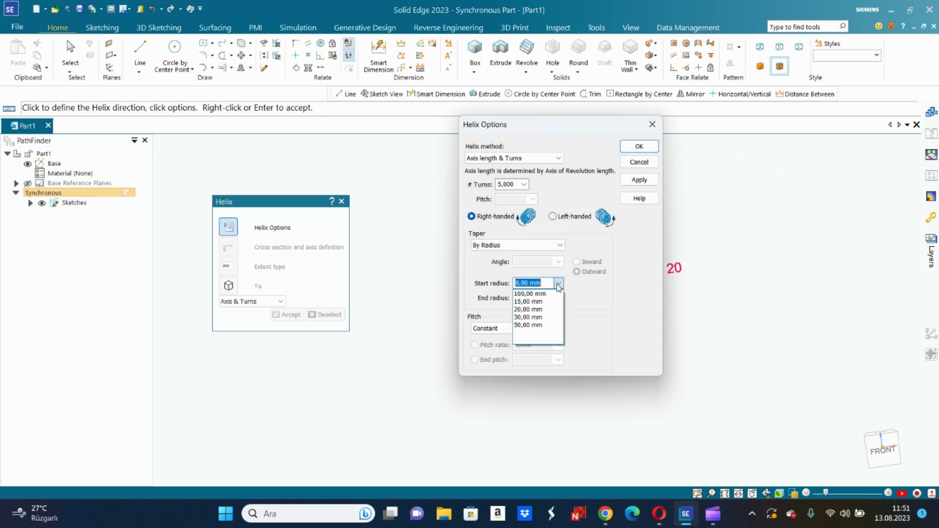
click(550, 324)
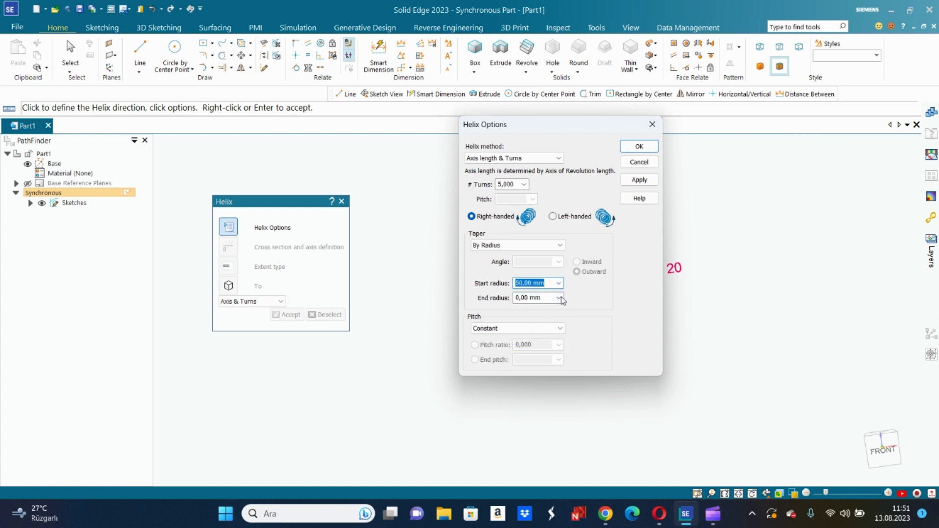
click(549, 298)
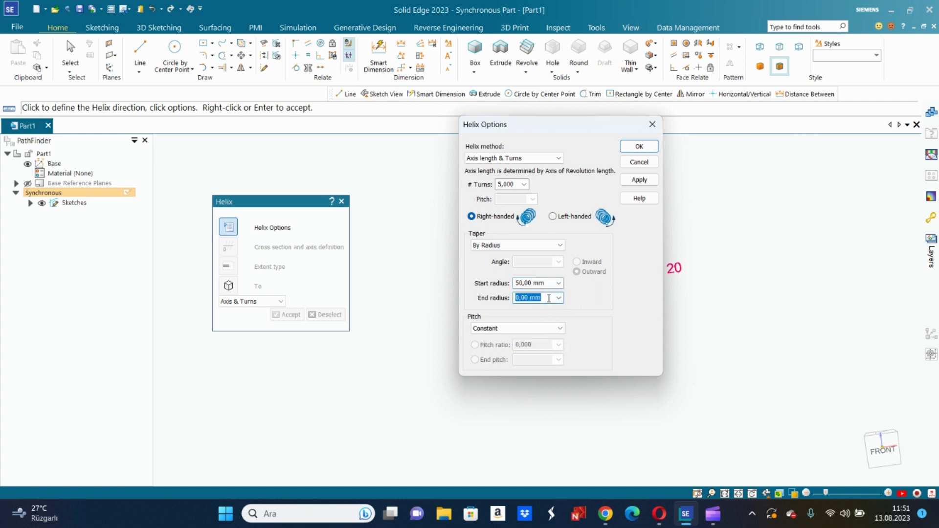
text(20)
click(652, 148)
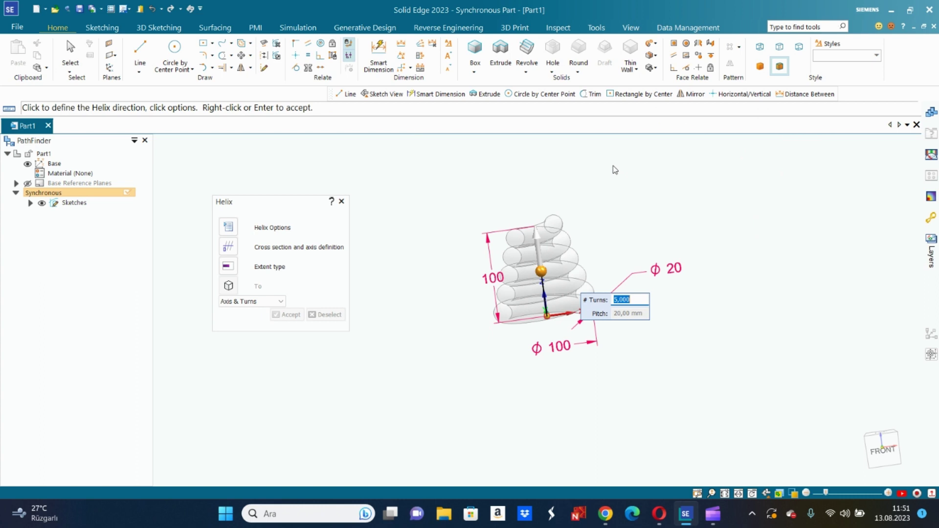
key(Return)
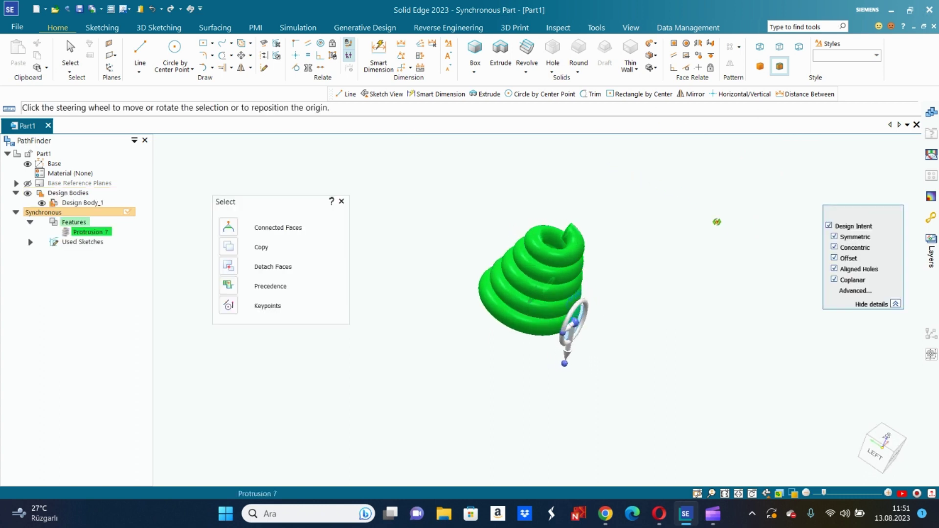
mouse_move(716, 221)
middle_down()
mouse_move(641, 247)
mouse_move(554, 157)
mouse_move(412, 203)
mouse_move(436, 331)
mouse_move(382, 337)
mouse_move(405, 297)
mouse_move(406, 264)
middle_up()
Inspect the conical spring's end, then undo it back to the Ø20 circle sketch
click(341, 201)
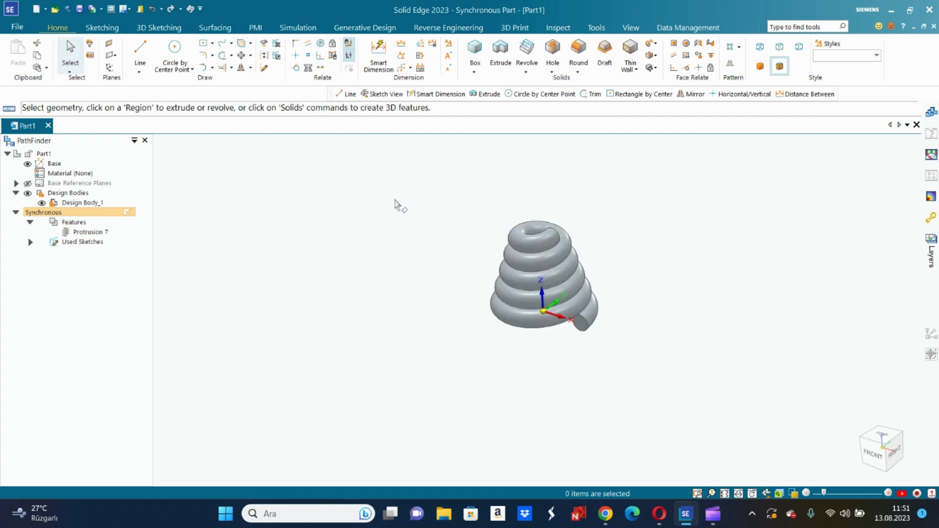
mouse_move(419, 201)
middle_down()
mouse_move(469, 128)
mouse_move(438, 233)
middle_up()
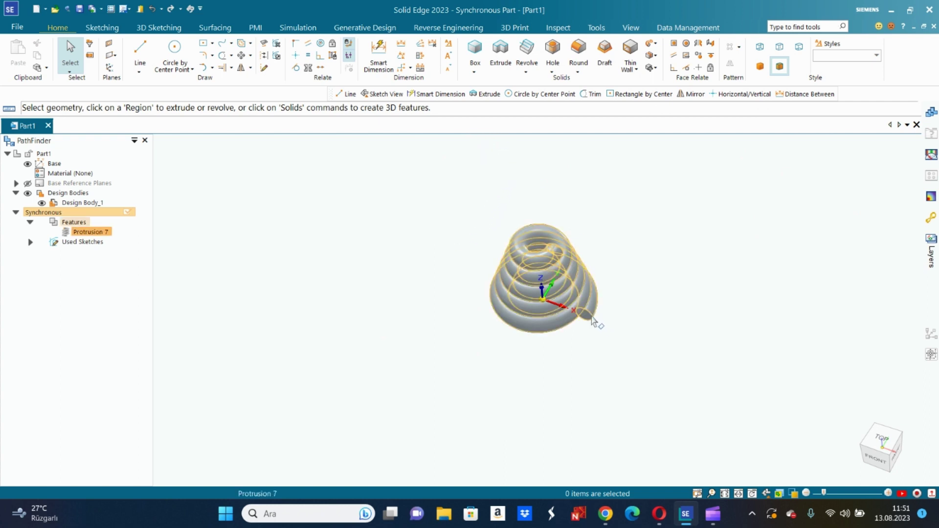
middle_drag(598, 325, 608, 257)
scroll(586, 329, up, 5)
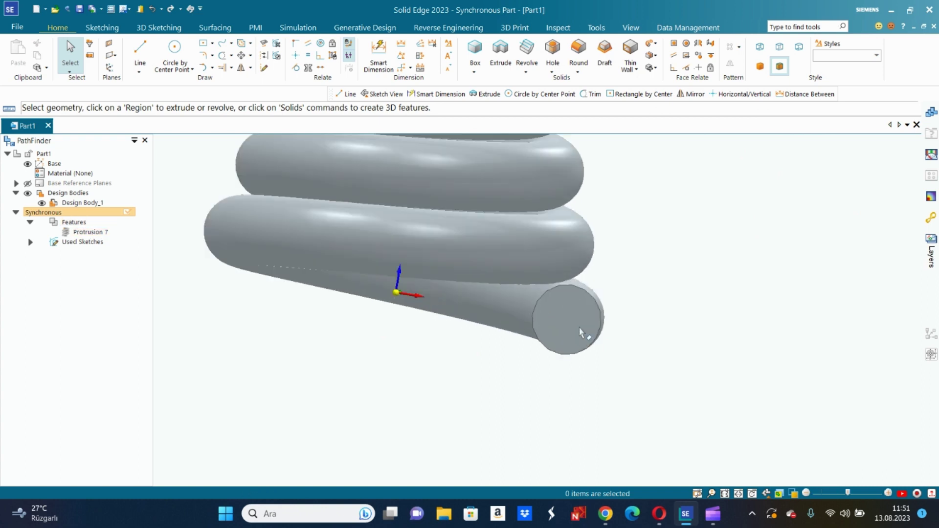
scroll(650, 252, down, 3)
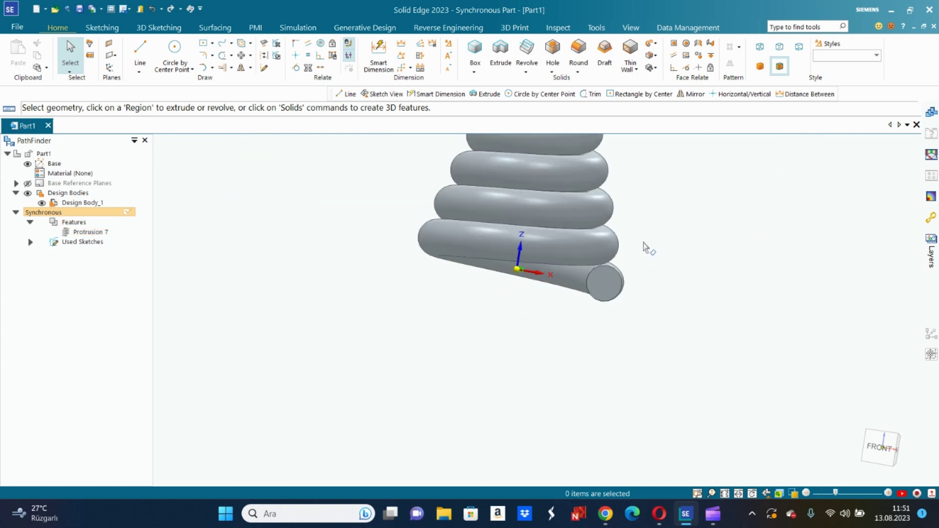
key(ctrl+z)
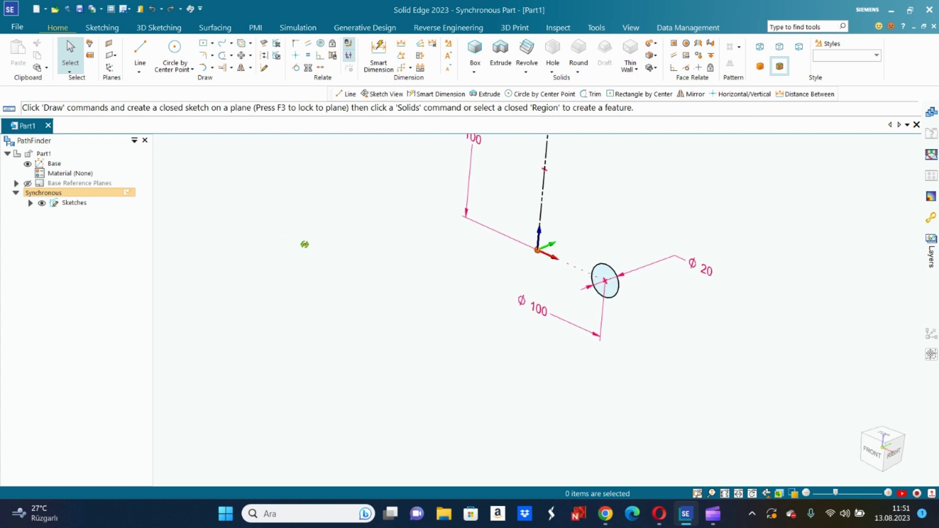
Start a line sketch locked to the front plane and view it face-on
scroll(316, 238, down, 3)
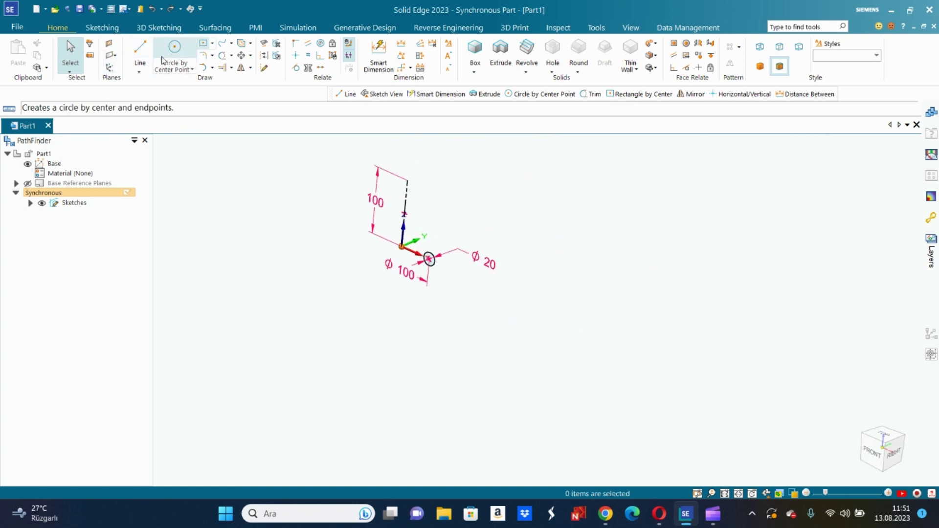
click(139, 49)
click(25, 184)
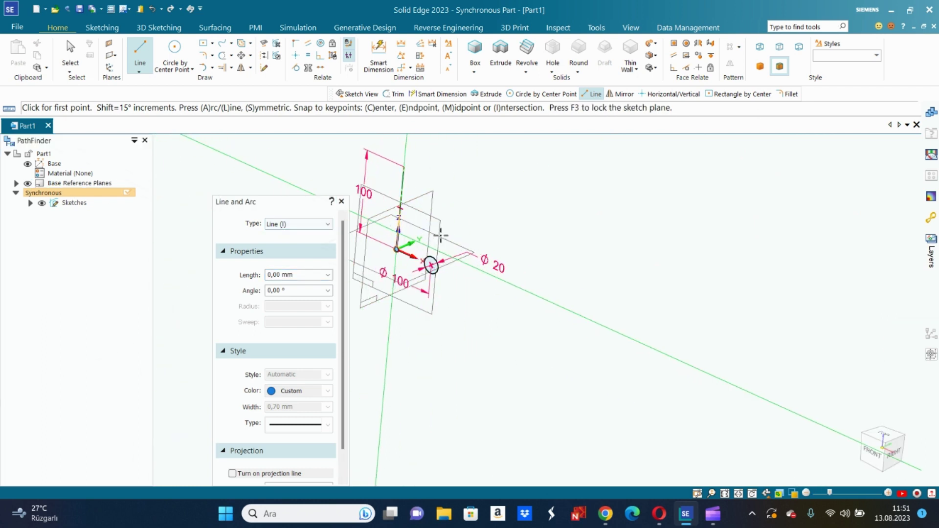
scroll(433, 212, up, 5)
middle_drag(442, 217, 397, 221)
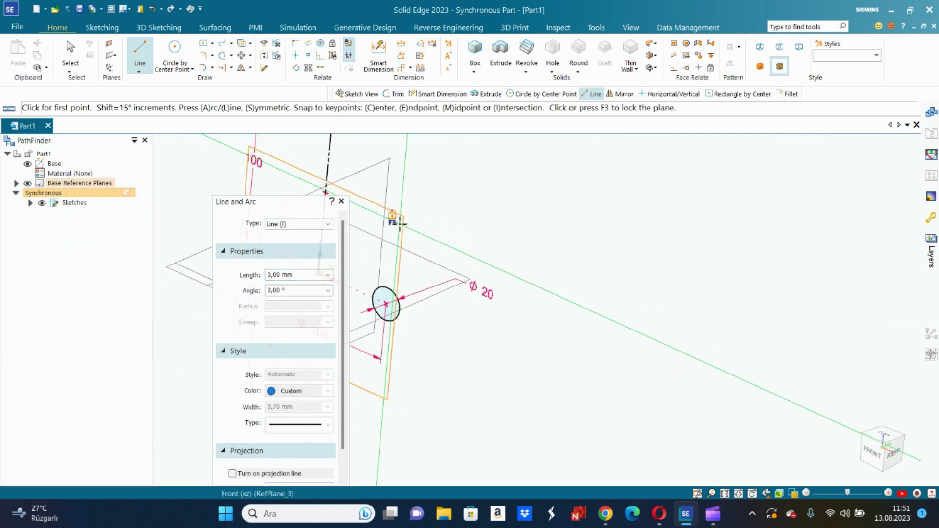
key(F3)
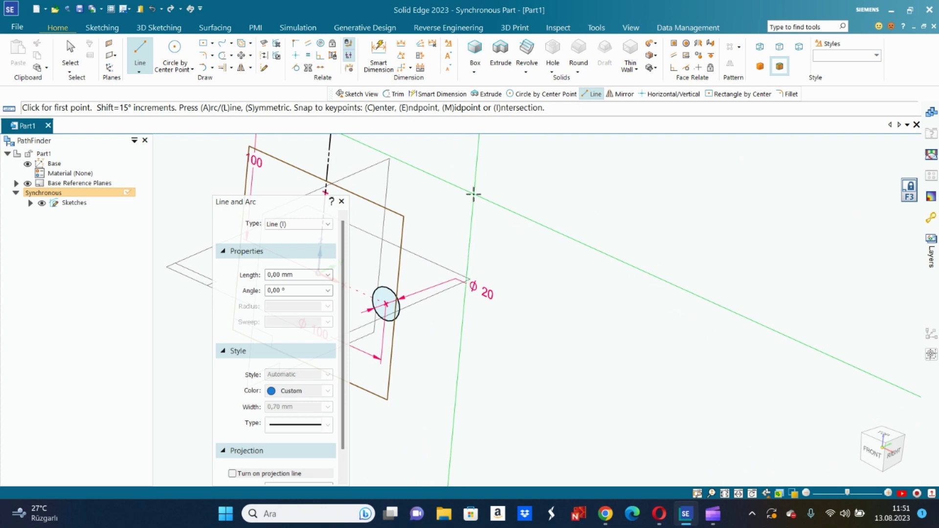
key(ctrl+h)
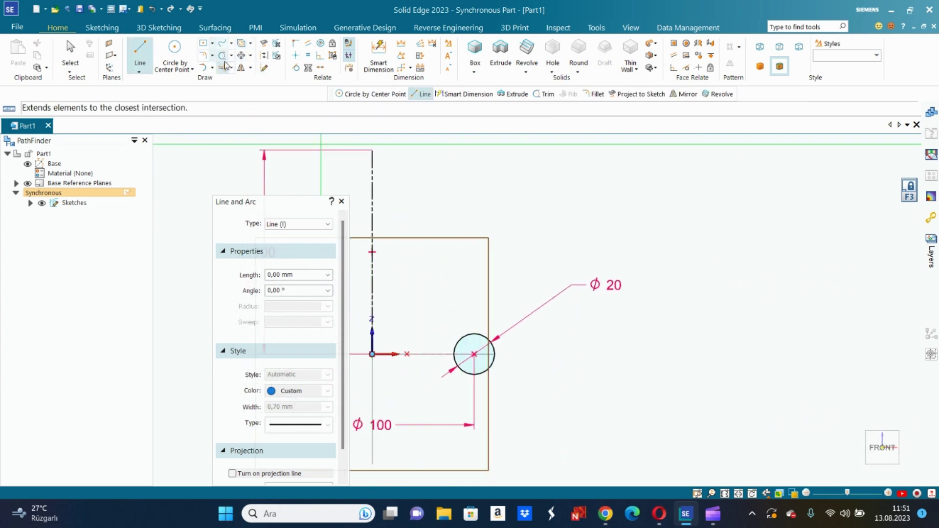
Trim away the Ø20 circle and draw a 20 × 20 mm square by centre right of the axis
click(223, 56)
click(482, 335)
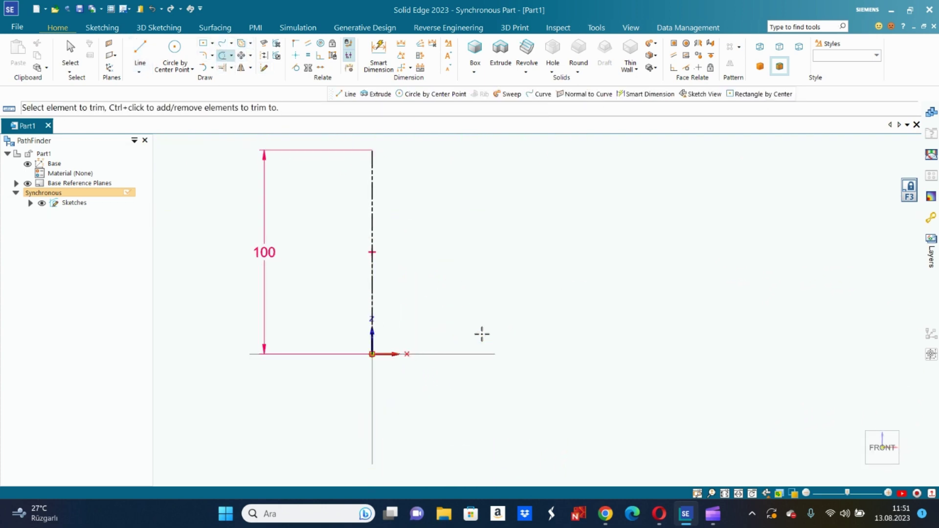
click(209, 43)
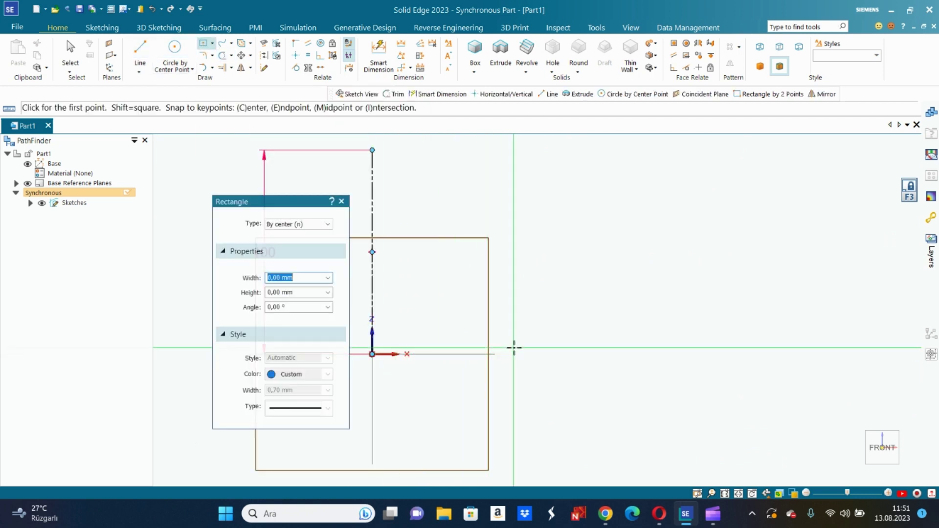
click(567, 374)
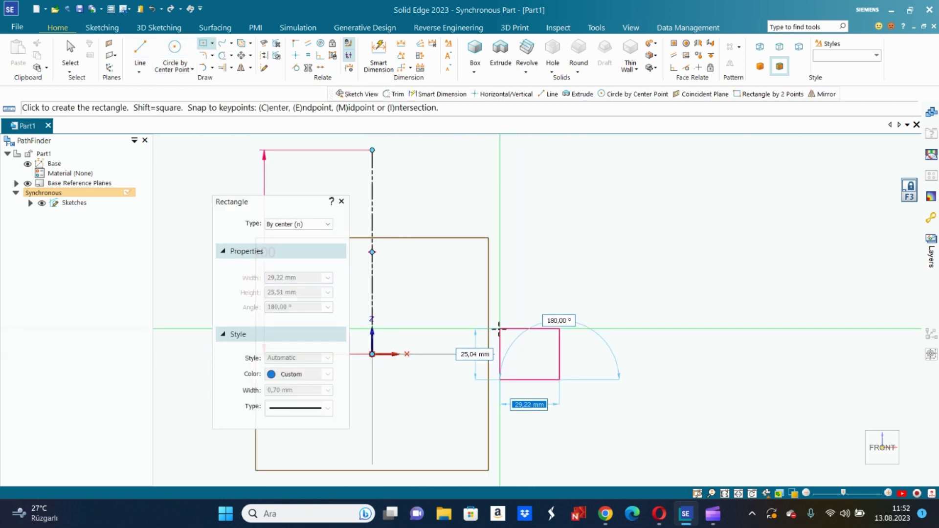
text(20)
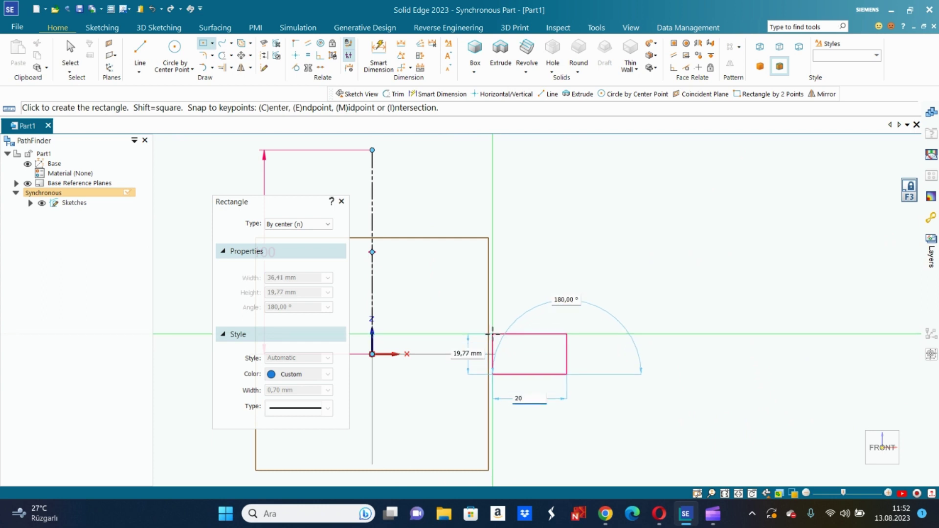
key(Tab)
text(2)
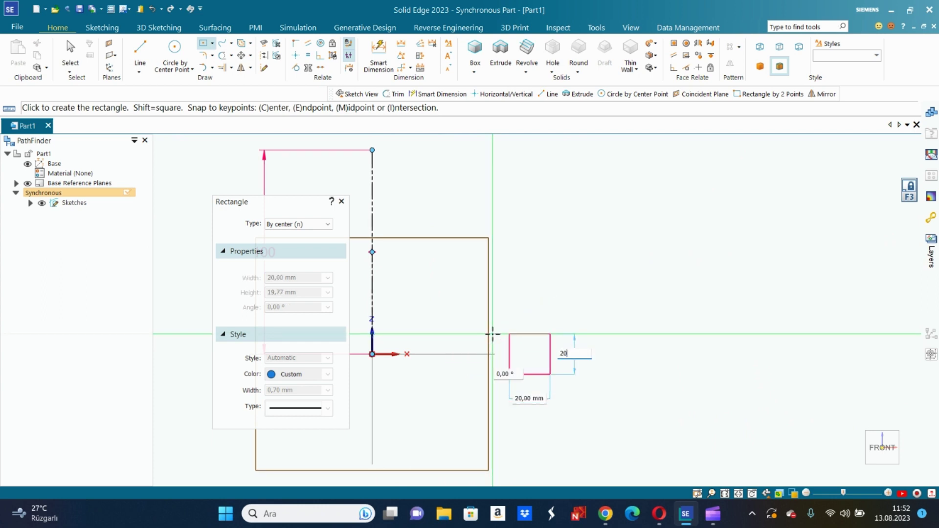
key(Return)
click(492, 334)
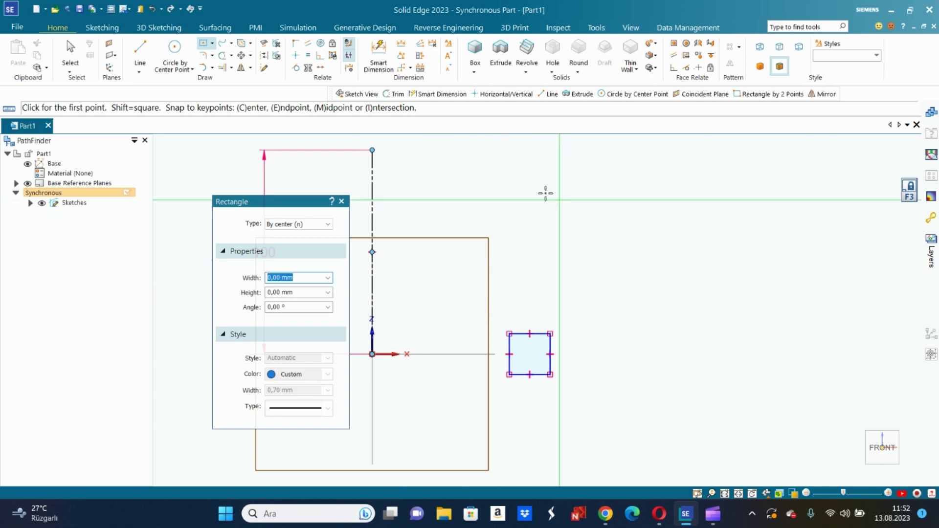
Dimension the square's bottom and right edges at 20 mm each
click(375, 50)
click(537, 374)
click(535, 400)
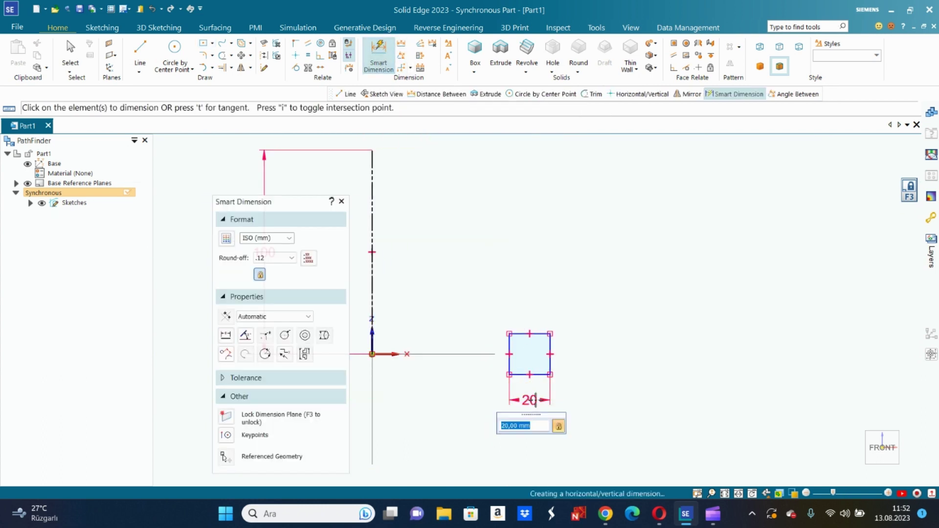
click(550, 343)
click(587, 345)
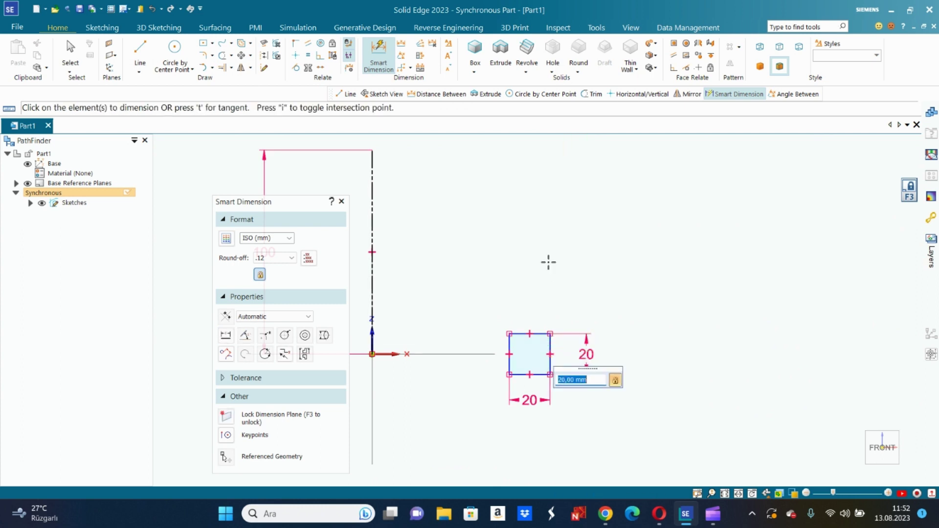
key(Return)
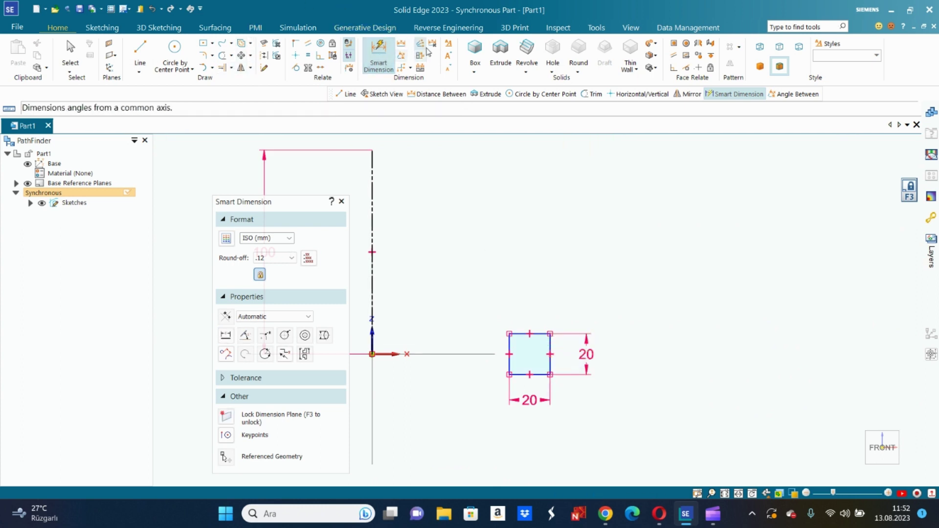
Add a Ø100 symmetric diameter from the vertical axis to the square's right edge
click(420, 55)
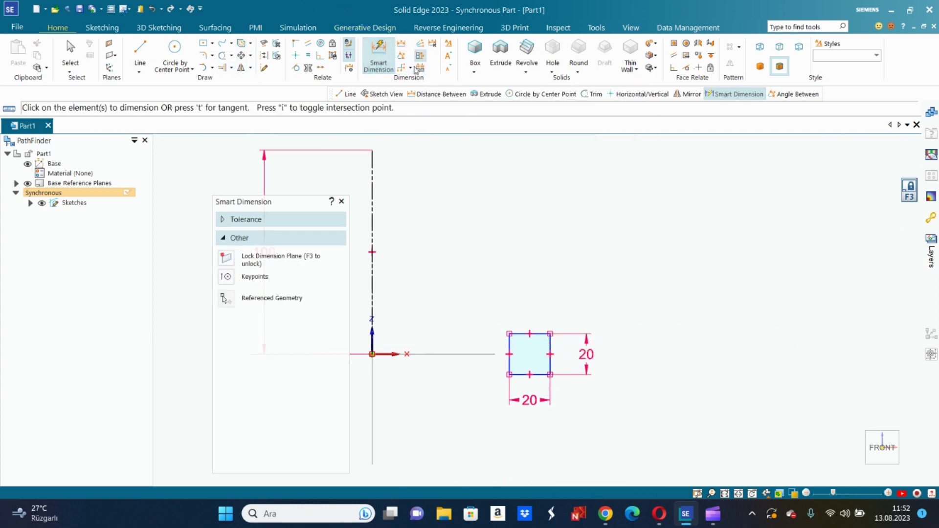
click(386, 353)
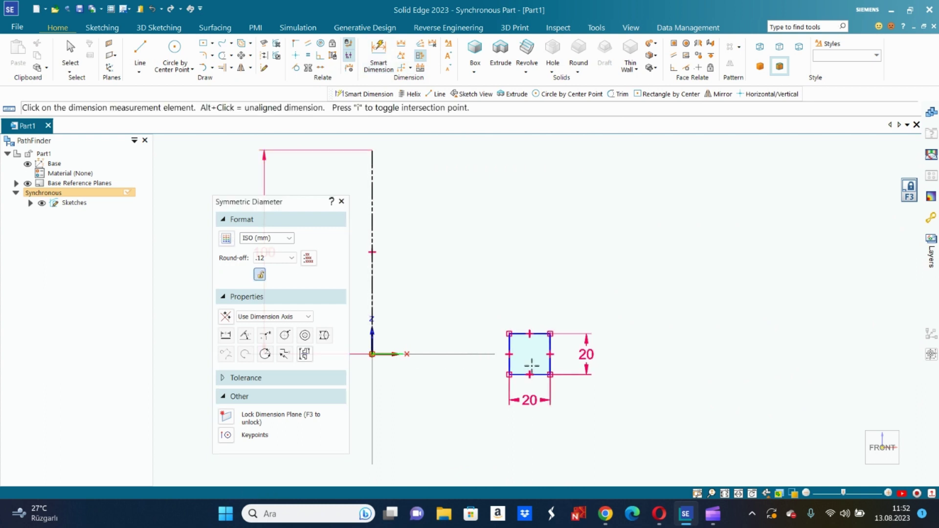
click(550, 362)
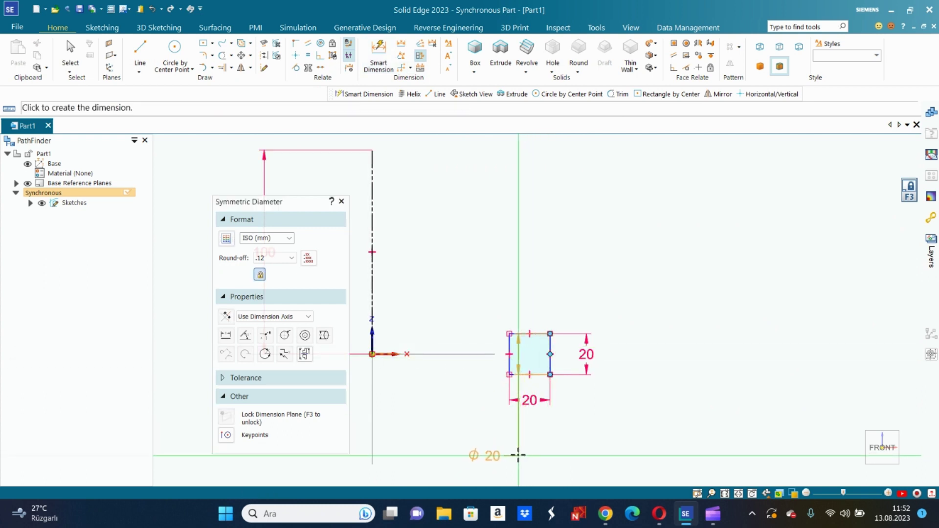
click(518, 455)
click(372, 337)
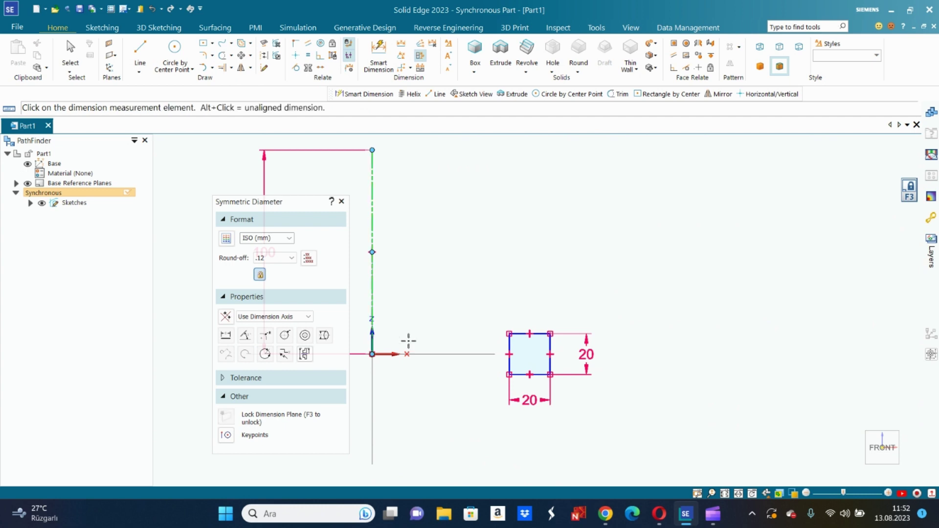
click(551, 352)
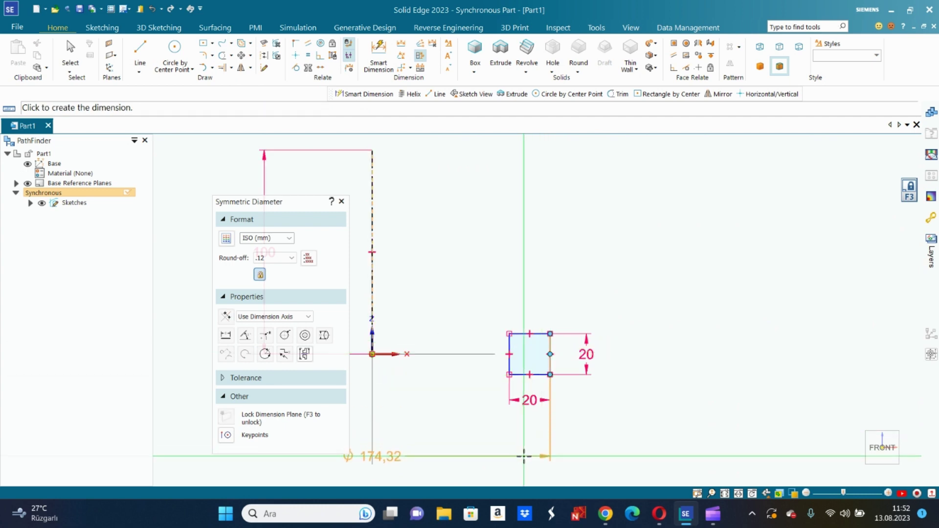
click(512, 454)
text(100)
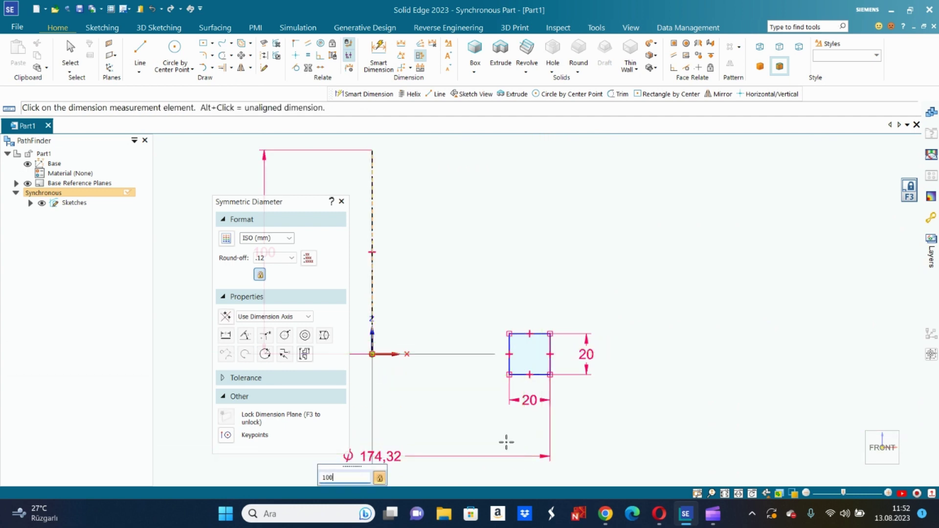
key(Return)
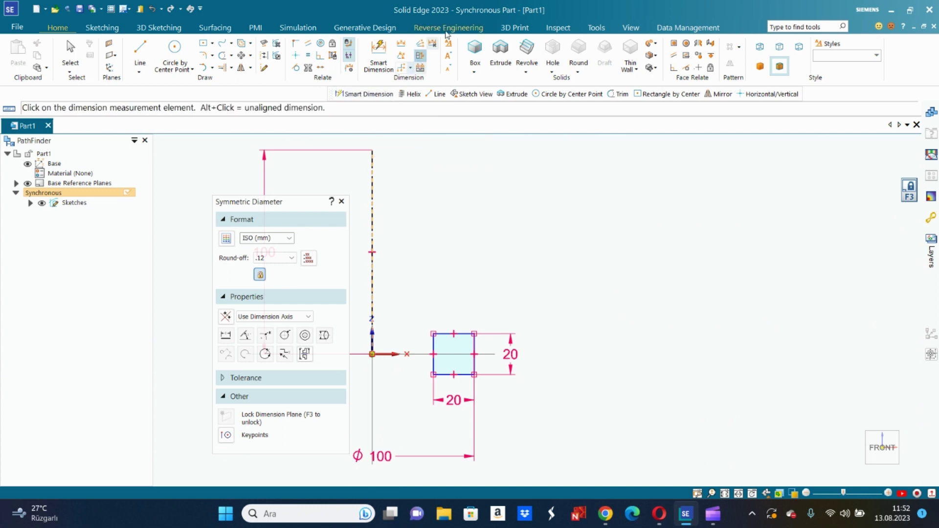
Align the square's left-edge midpoint horizontally with the origin
click(296, 55)
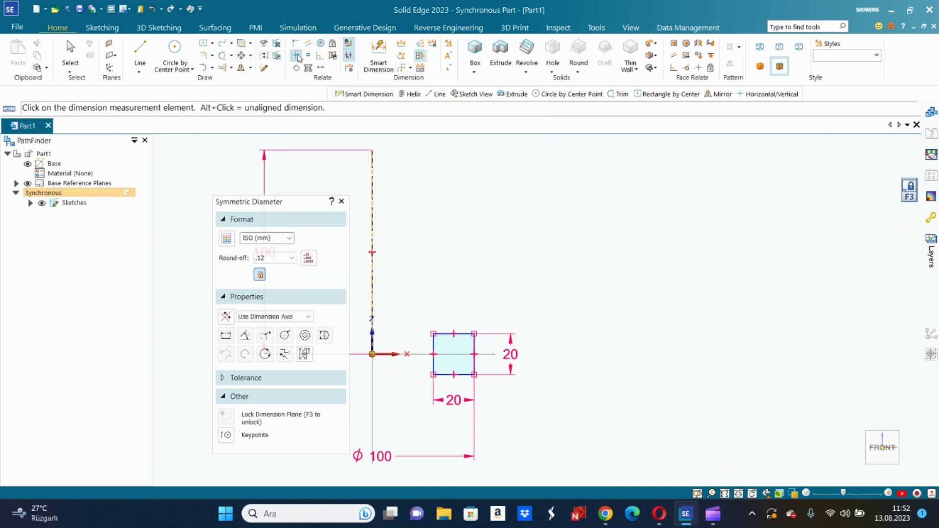
click(433, 353)
click(373, 354)
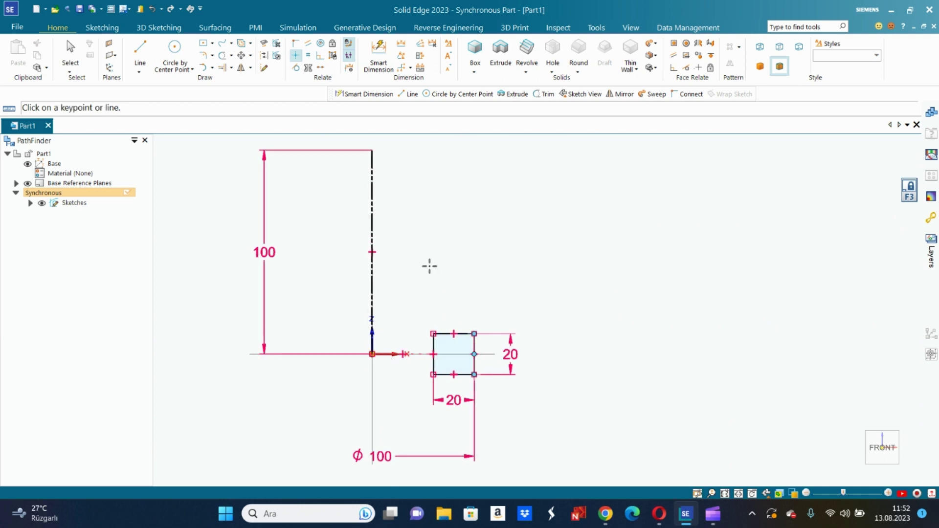
mouse_move(565, 232)
middle_down()
mouse_move(544, 231)
mouse_move(541, 269)
mouse_move(514, 275)
middle_up()
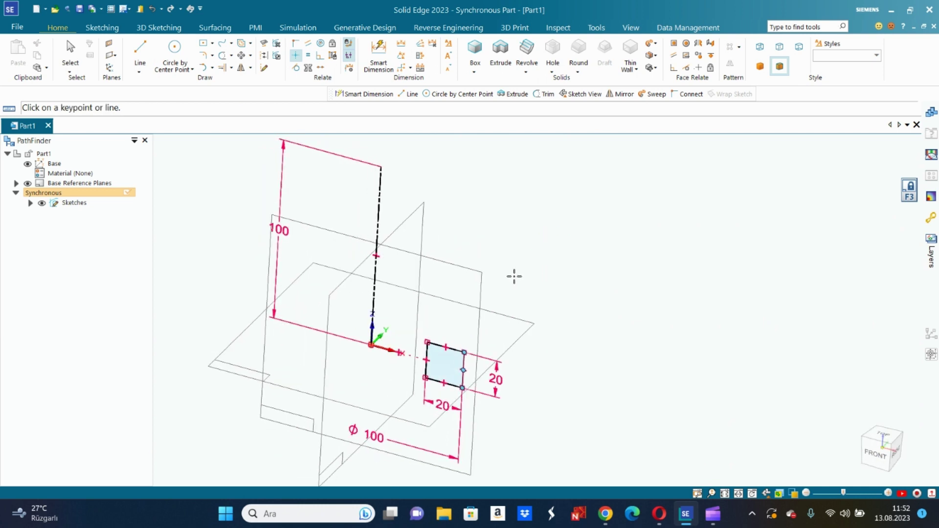
Create a 4-turn helix protrusion using the vertical line as axis and the square as section
click(656, 43)
click(672, 98)
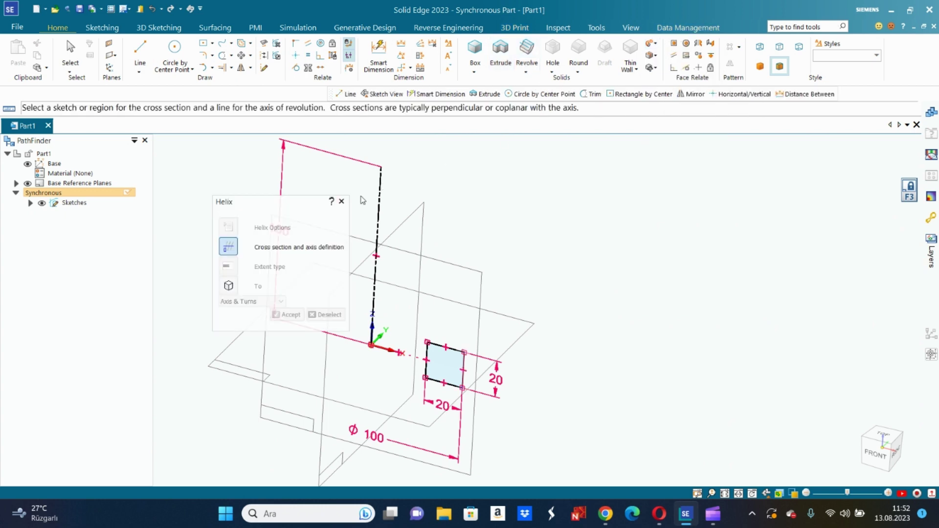
click(376, 267)
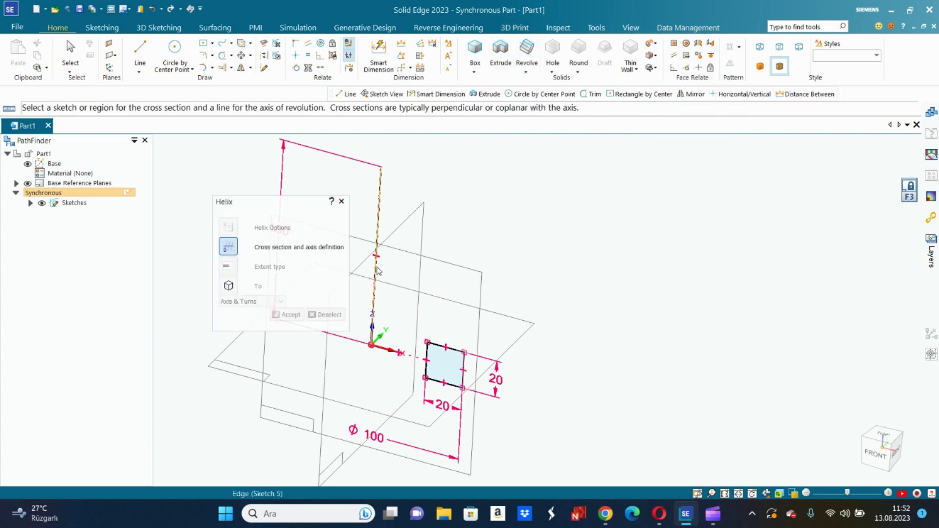
click(454, 354)
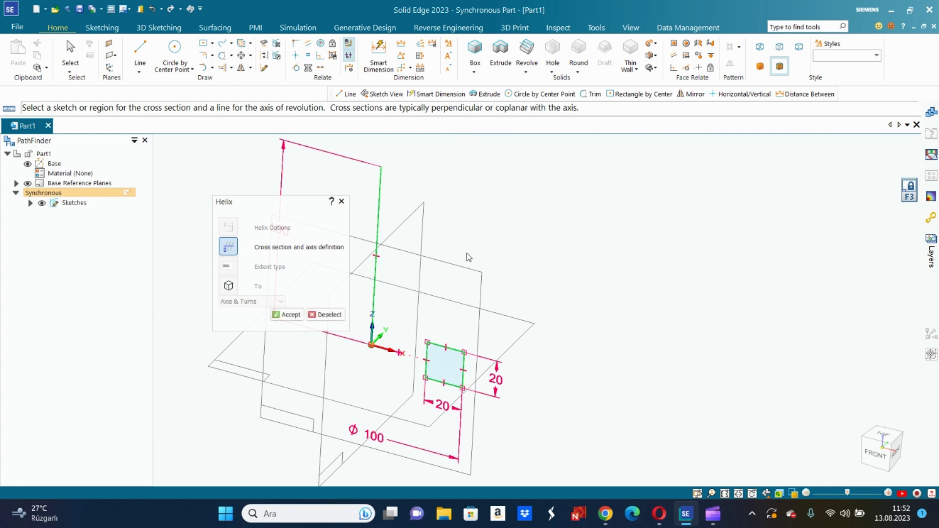
right_click(511, 186)
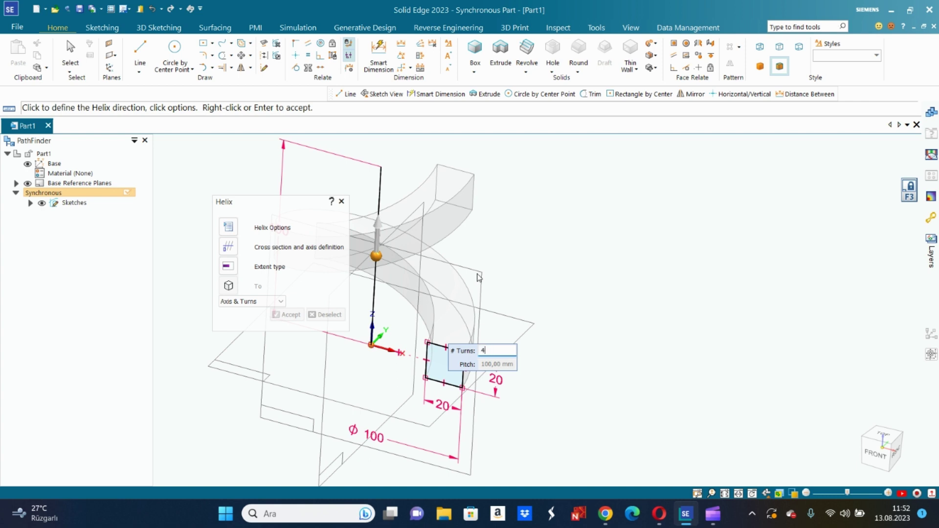
key(Return)
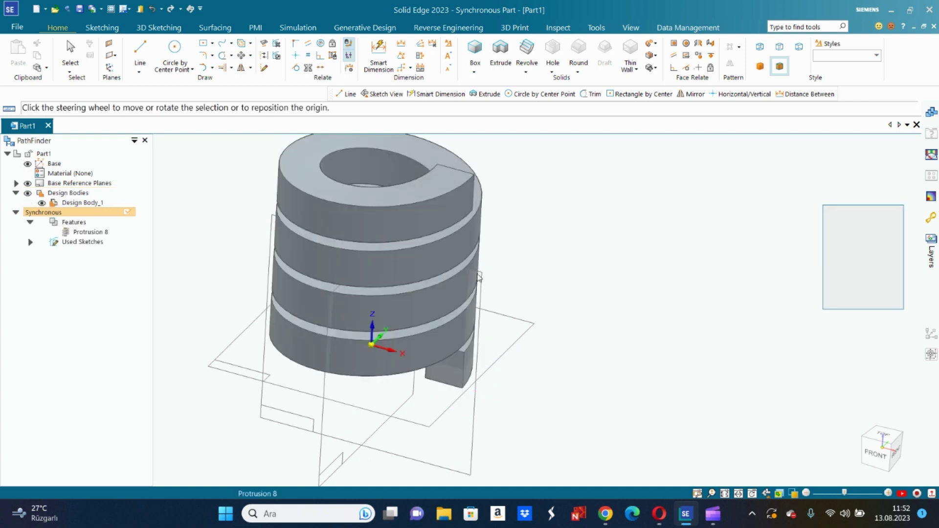
Orbit around the square coil spring and return to the isometric view
click(575, 175)
mouse_move(575, 175)
middle_down()
mouse_move(578, 255)
mouse_move(547, 329)
mouse_move(539, 288)
mouse_move(563, 311)
middle_up()
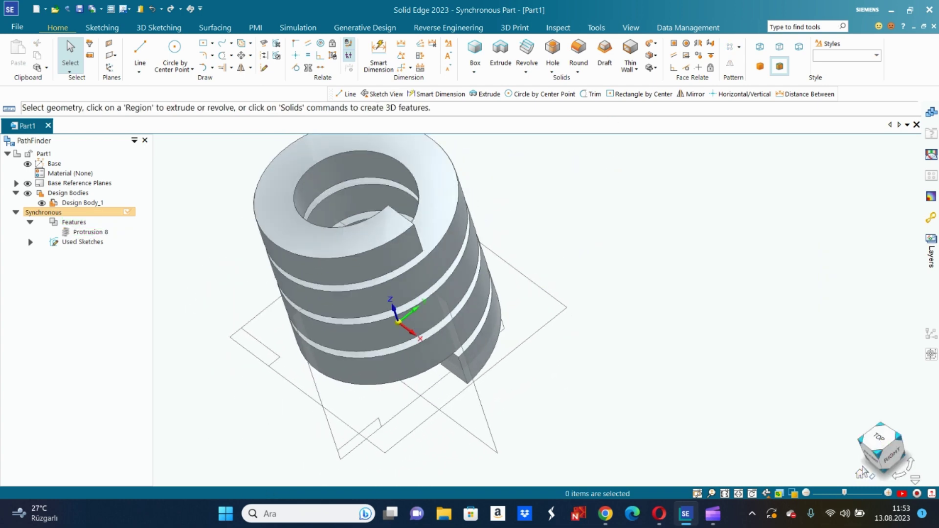
click(859, 474)
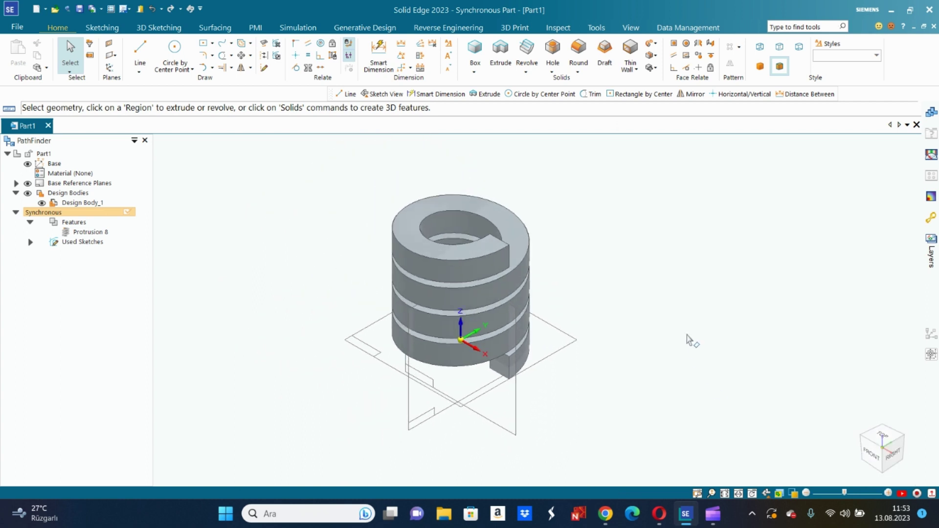